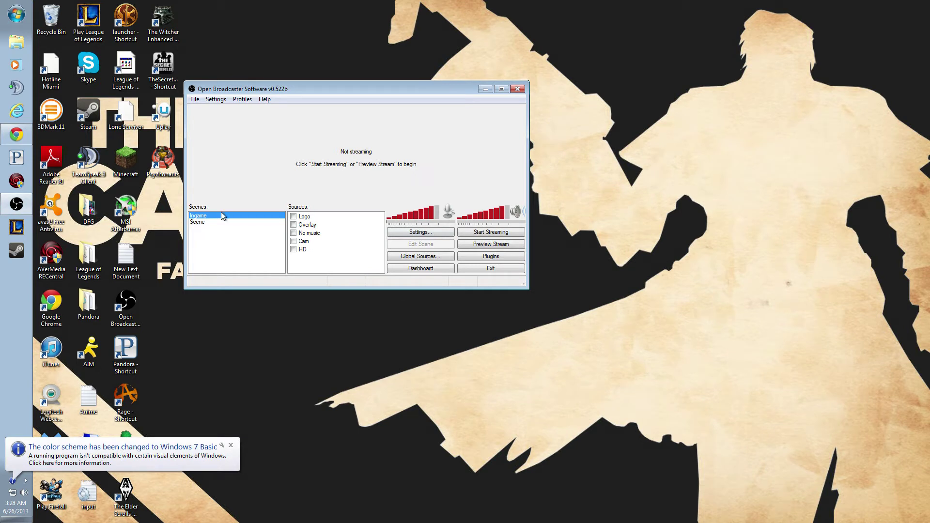
# - Remove the Window Capture and Monitor Capture sources from the scene named Scene
pyautogui.click(208, 222)
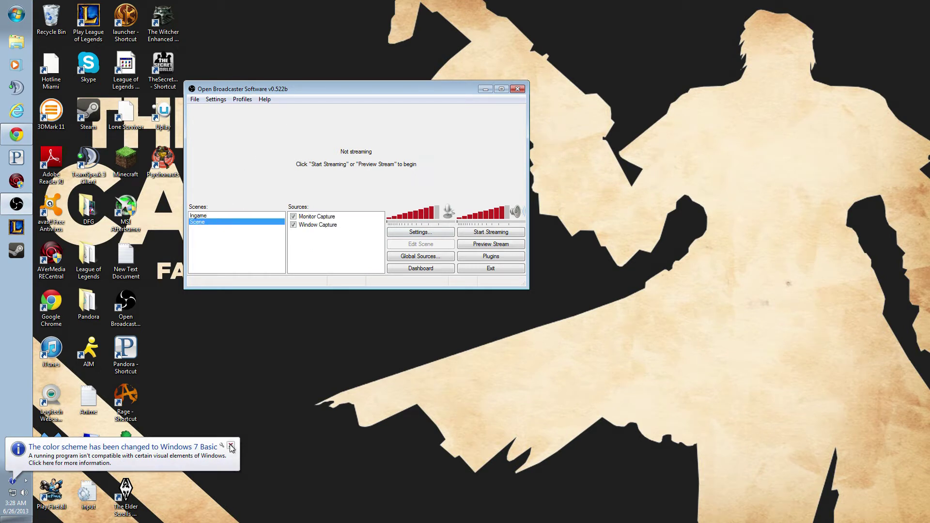
pyautogui.rightClick(315, 225)
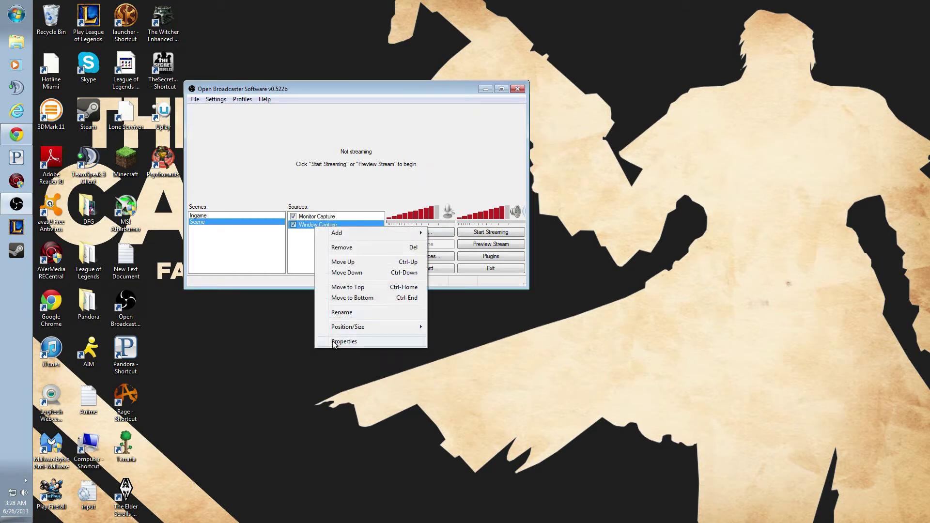
pyautogui.click(341, 248)
pyautogui.click(489, 296)
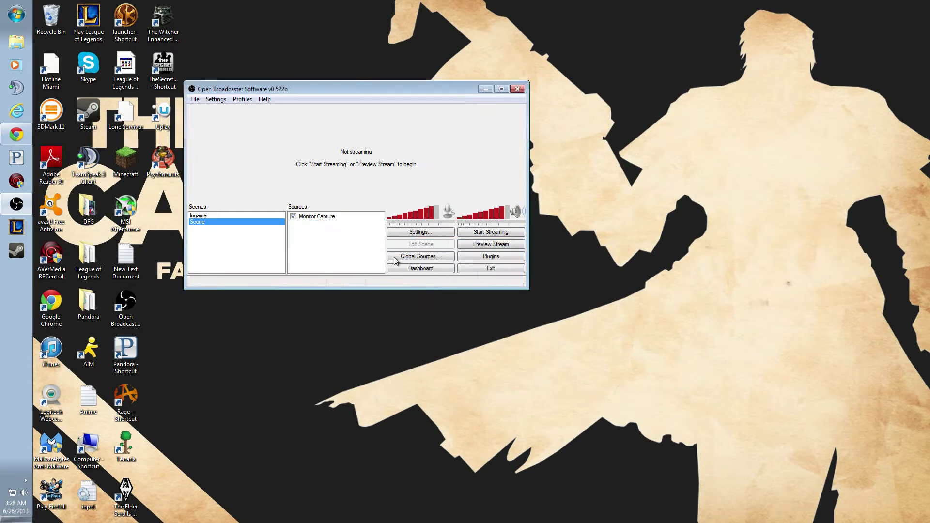
pyautogui.rightClick(325, 217)
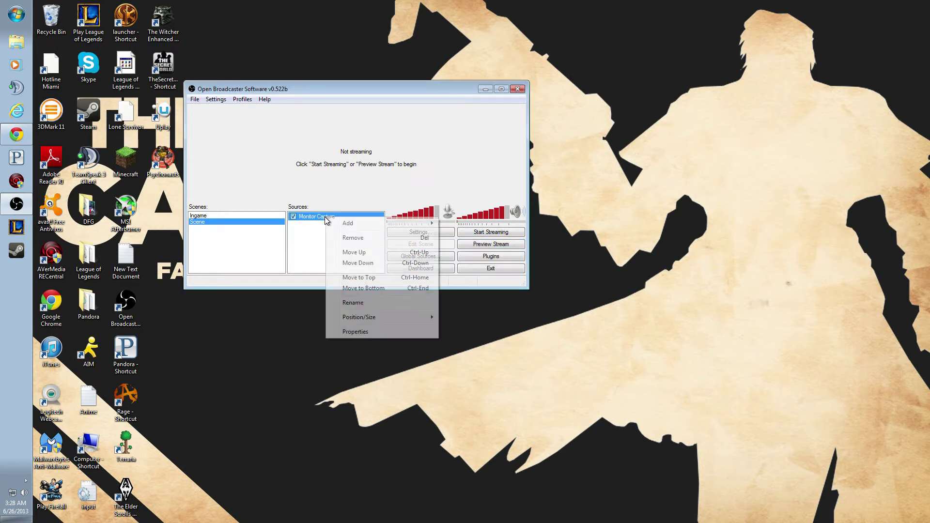
pyautogui.click(368, 239)
pyautogui.click(479, 299)
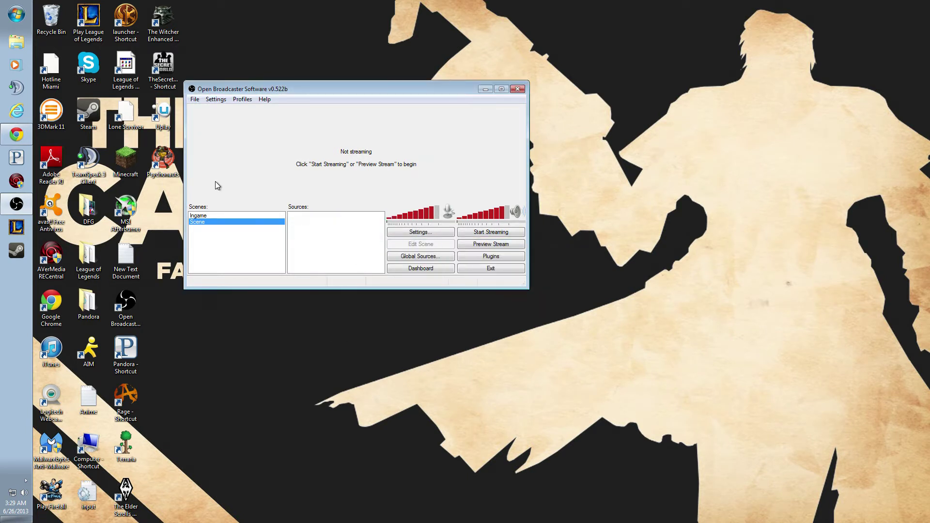
# - Switch to Internet Explorer, search Google for obs and open the Open Broadcaster Software website
pyautogui.click(16, 111)
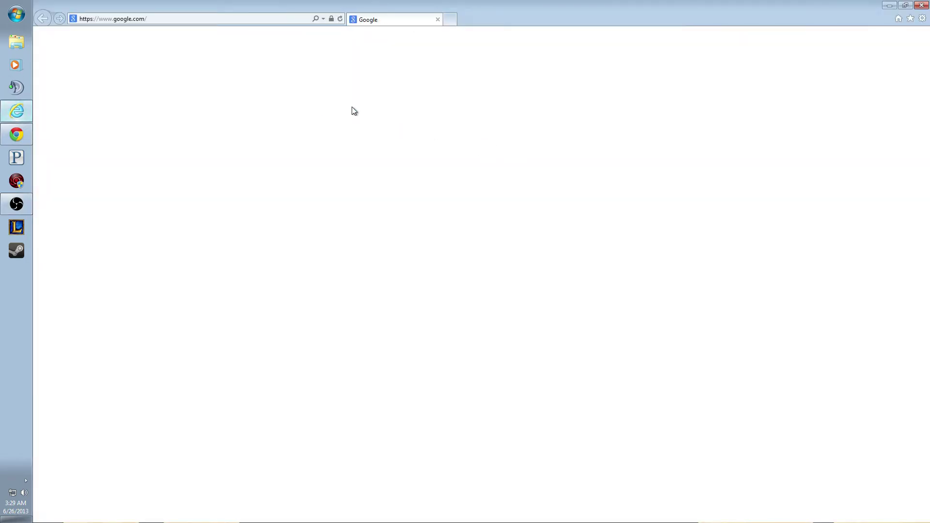
pyautogui.write('ob')
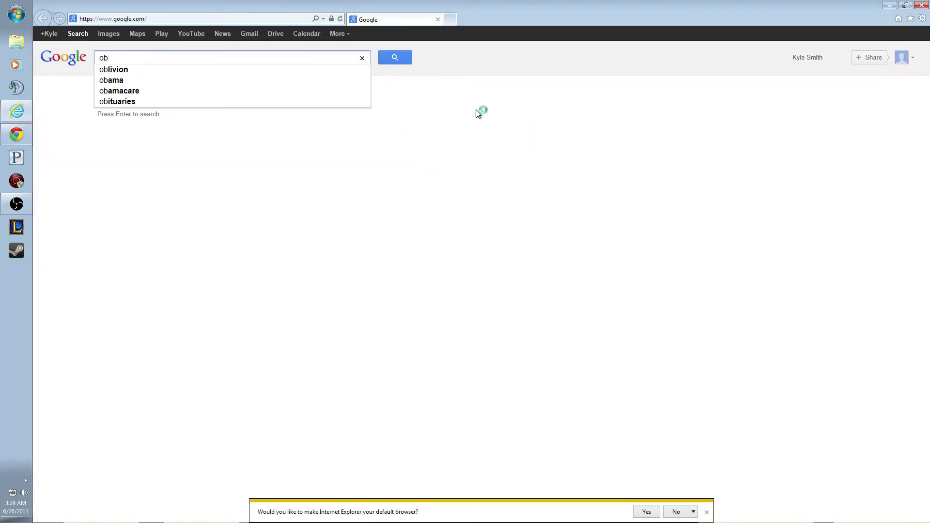
pyautogui.write('s')
pyautogui.press('Return')
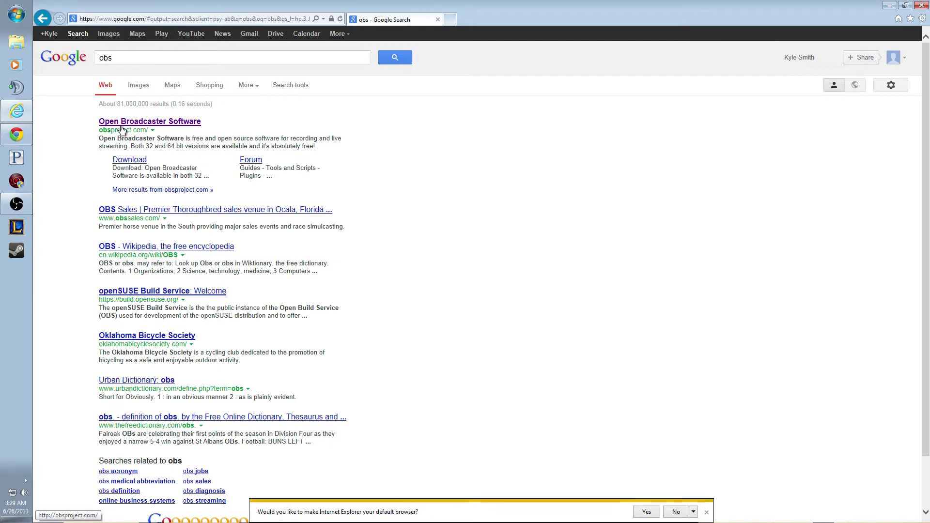
pyautogui.click(138, 124)
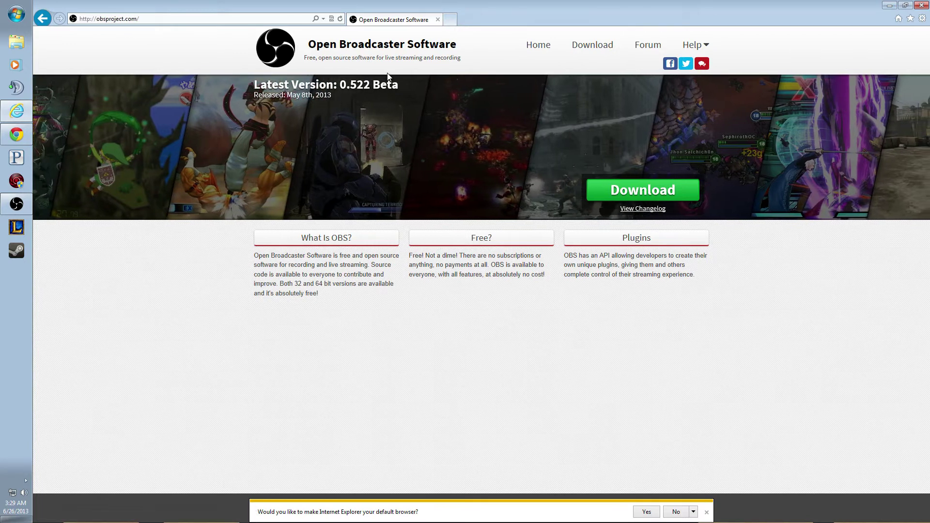
# - Dismiss the default-browser prompt, open the OBS installer's download page and close the browser
pyautogui.click(706, 512)
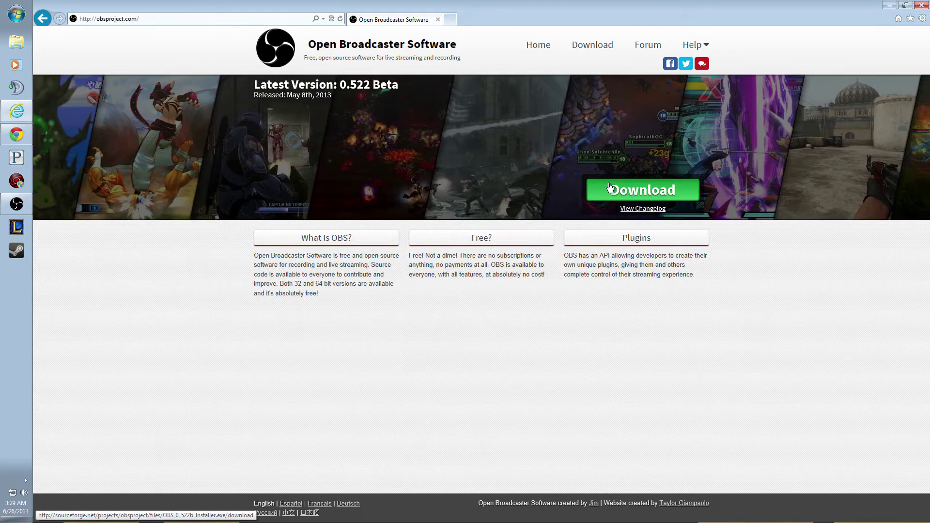
pyautogui.click(597, 199)
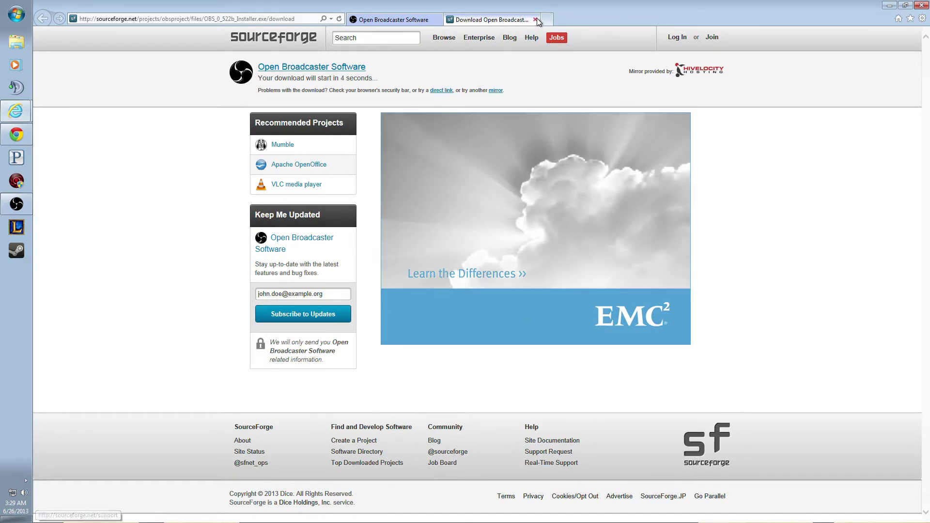
pyautogui.middleClick(503, 20)
pyautogui.click(534, 20)
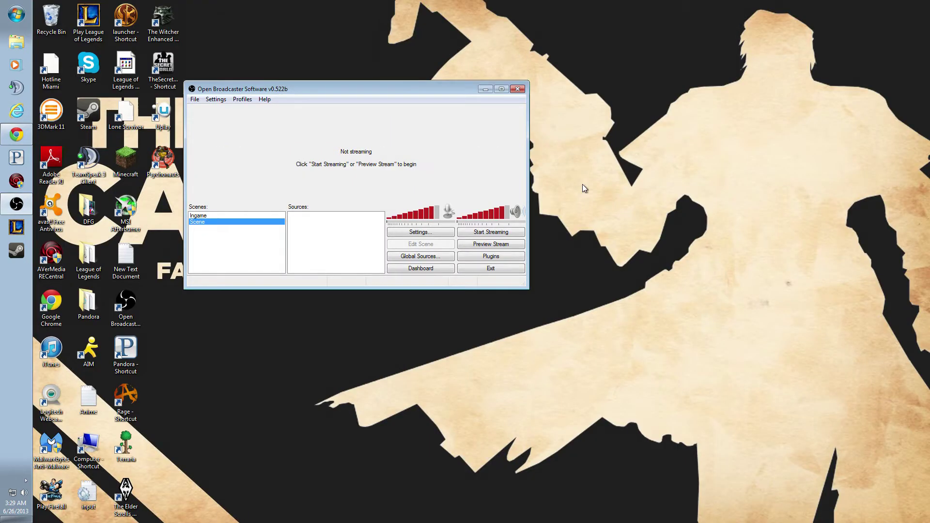
pyautogui.moveTo(405, 95); pyautogui.dragTo(441, 77)
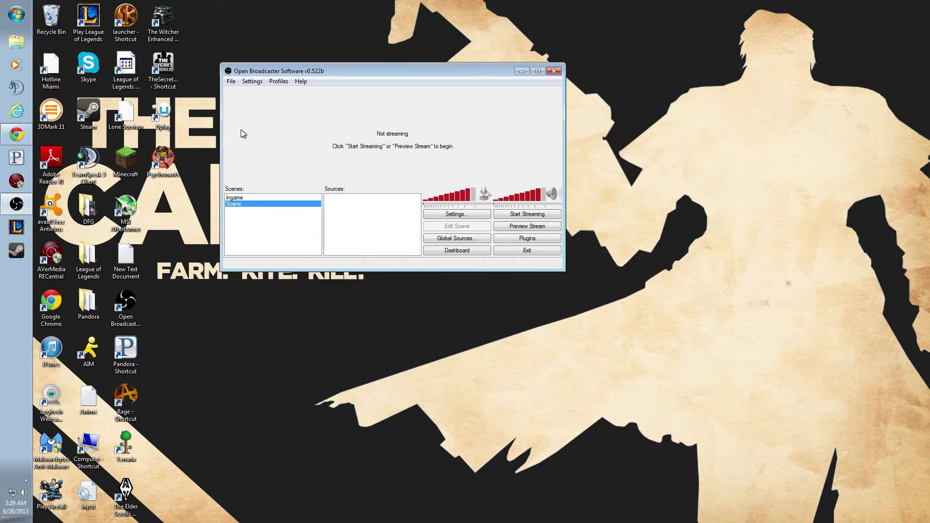
pyautogui.moveTo(341, 69)
pyautogui.mouseDown()
pyautogui.moveTo(312, 68)
pyautogui.moveTo(329, 69)
pyautogui.mouseUp()
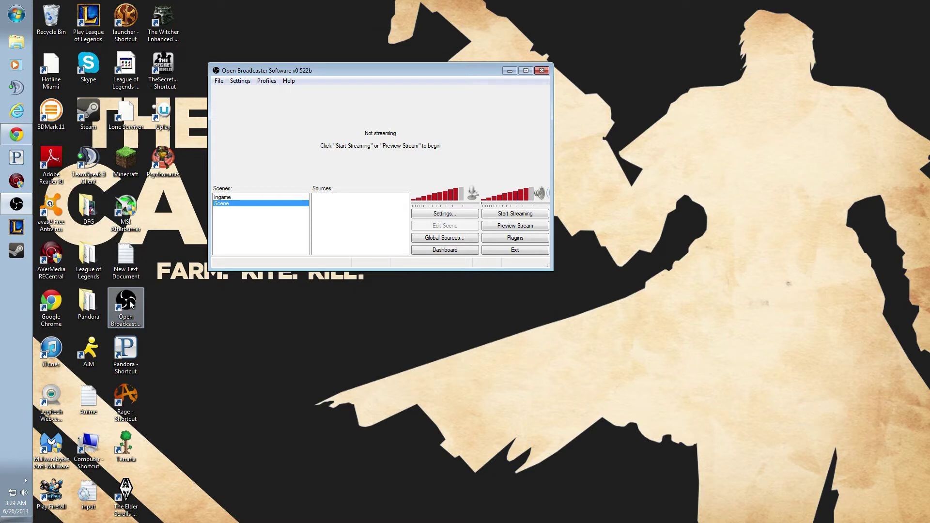
pyautogui.moveTo(17, 203)
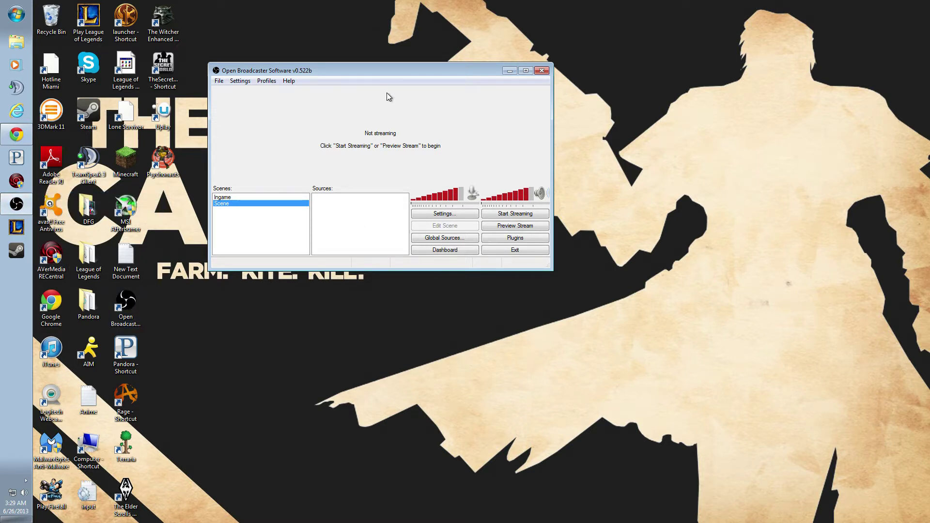
pyautogui.moveTo(417, 73); pyautogui.dragTo(437, 74)
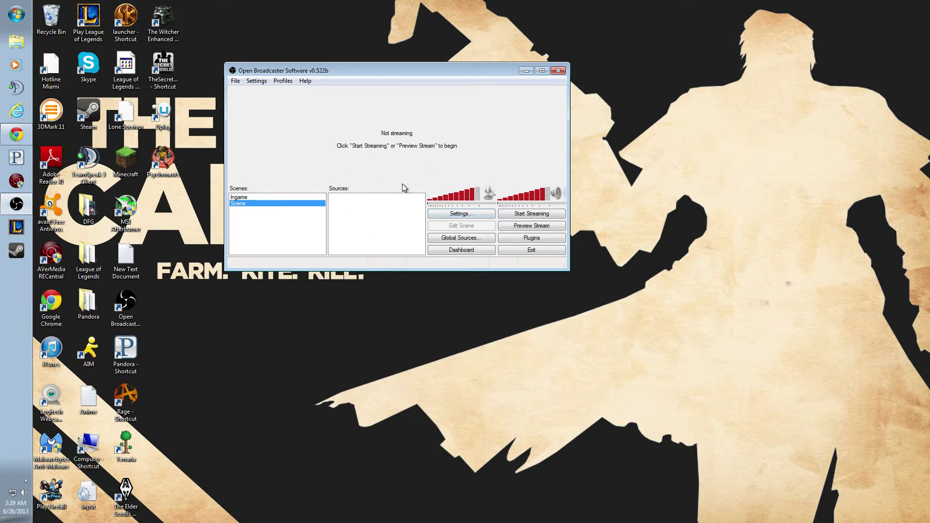
# - Open the Encoding settings and examine the Quality Balance choices and the Max Bitrate description
pyautogui.click(477, 214)
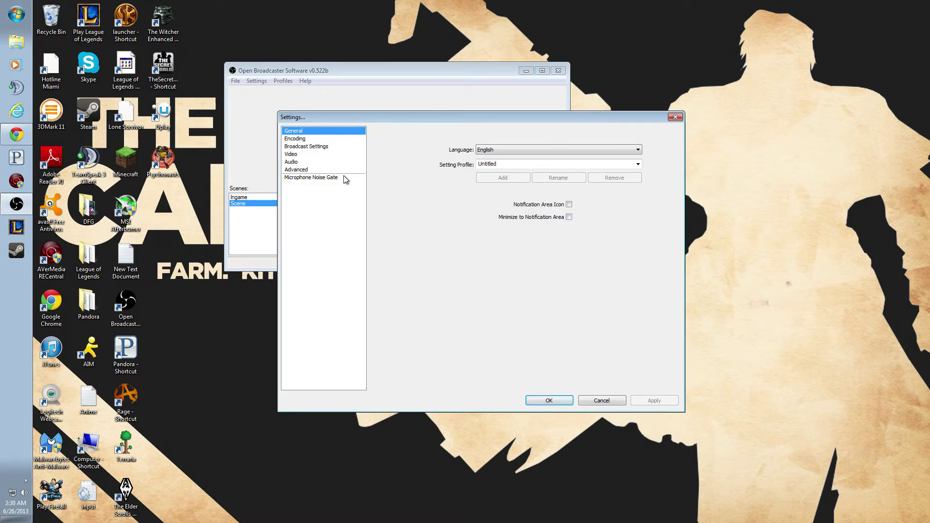
pyautogui.click(298, 139)
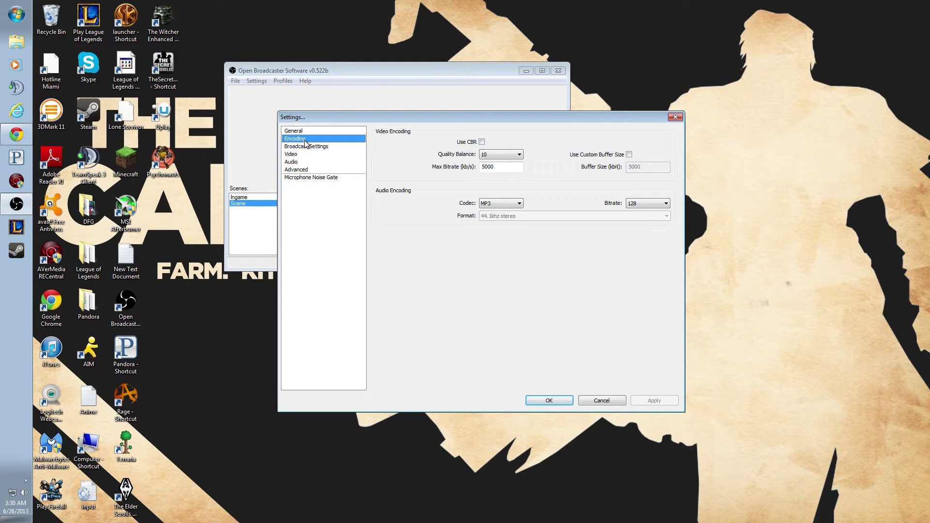
pyautogui.click(511, 154)
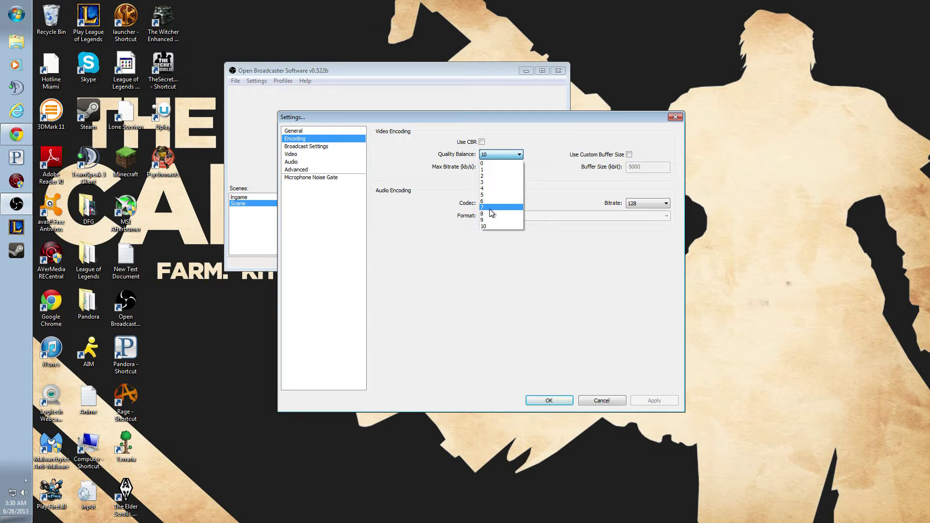
pyautogui.click(408, 199)
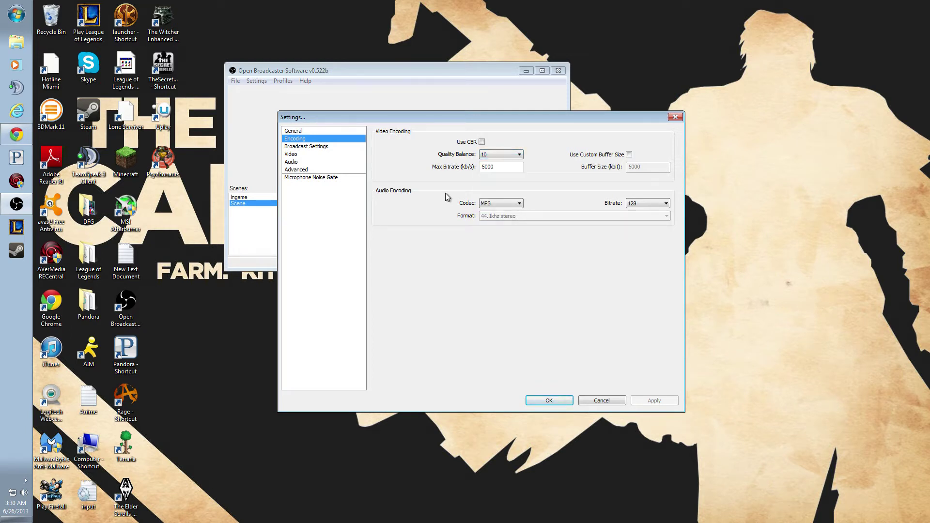
pyautogui.moveTo(513, 173)
pyautogui.moveTo(505, 171); pyautogui.dragTo(478, 170)
pyautogui.moveTo(485, 170)
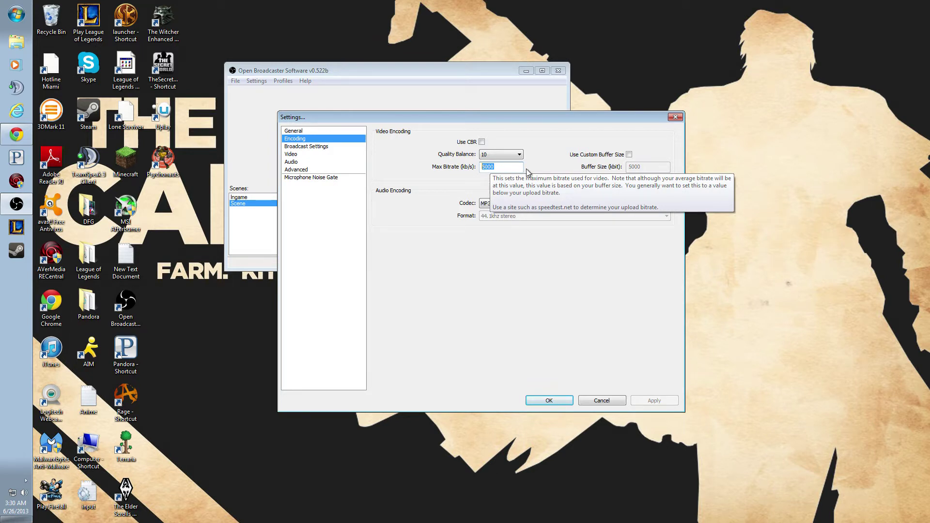
pyautogui.click(511, 168)
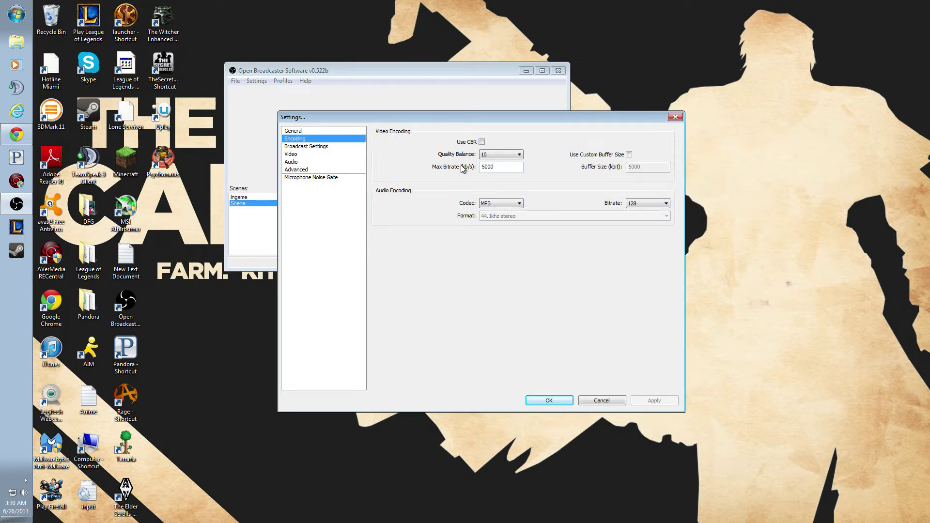
# - Look at the Broadcast Settings, and return to Encoding to view the available audio codecs
pyautogui.click(316, 146)
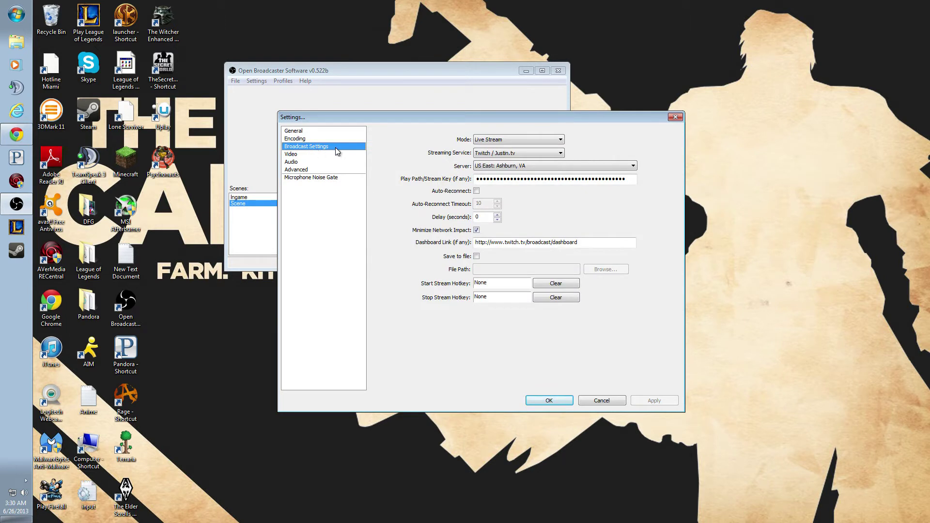
pyautogui.click(338, 140)
pyautogui.moveTo(510, 162)
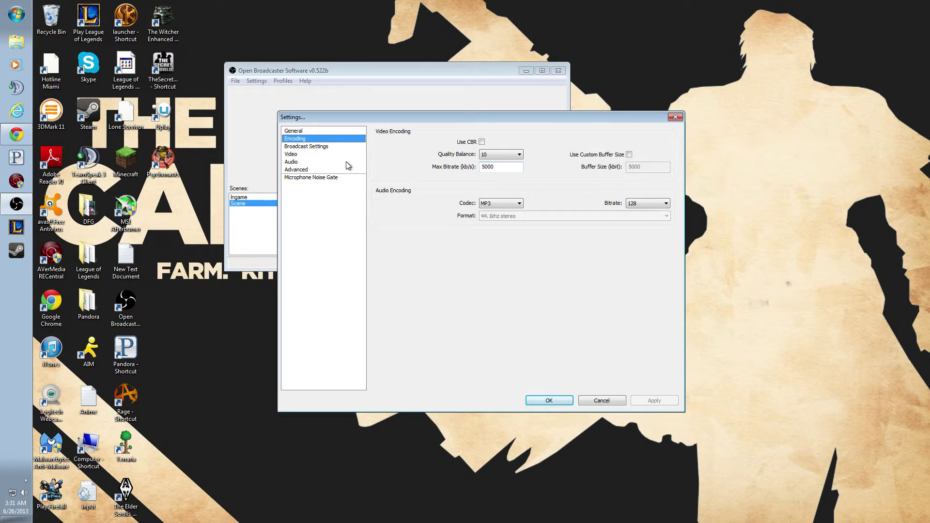
pyautogui.click(487, 207)
pyautogui.click(487, 207)
pyautogui.click(487, 207)
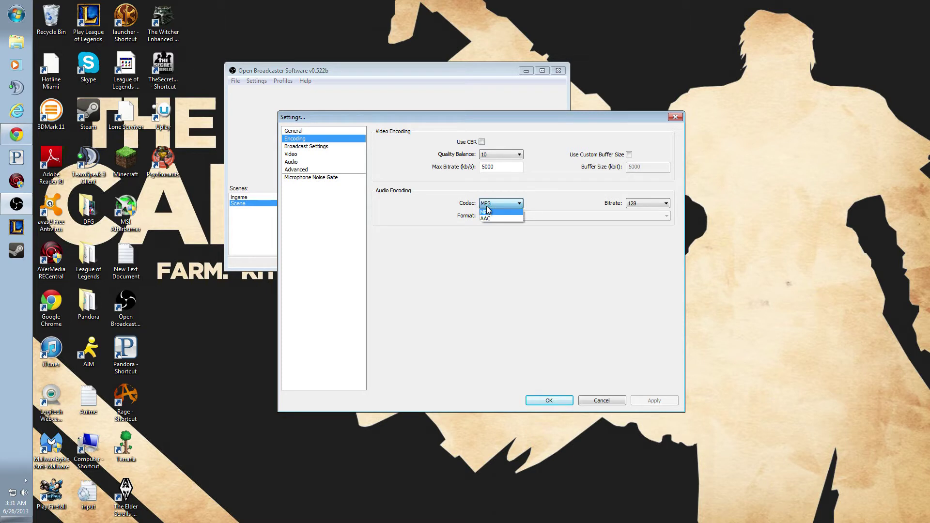
pyautogui.click(537, 203)
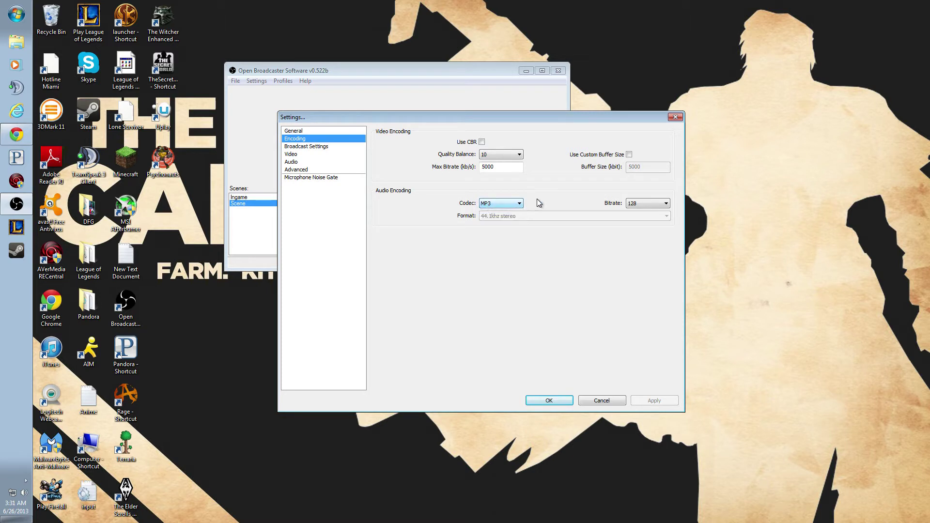
# - Examine the available audio bitrates in the Encoding settings without choosing another one
pyautogui.click(646, 207)
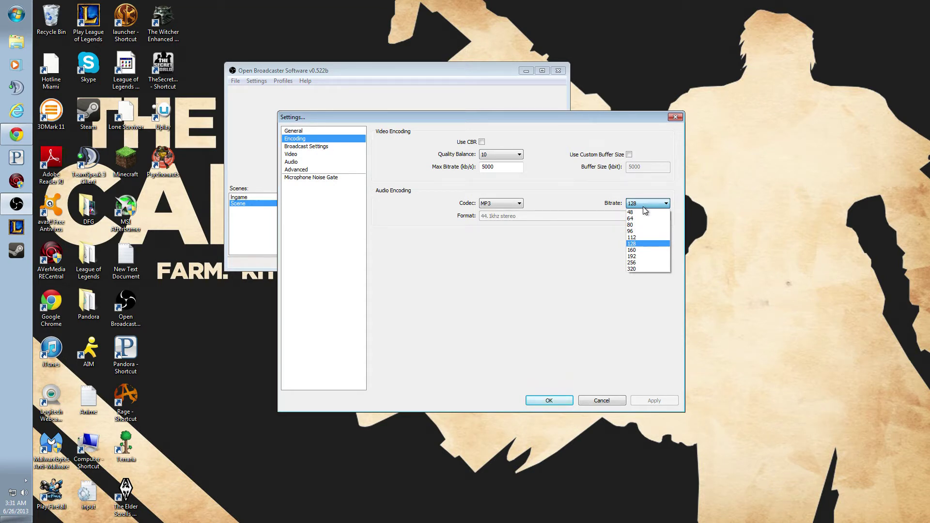
pyautogui.click(645, 205)
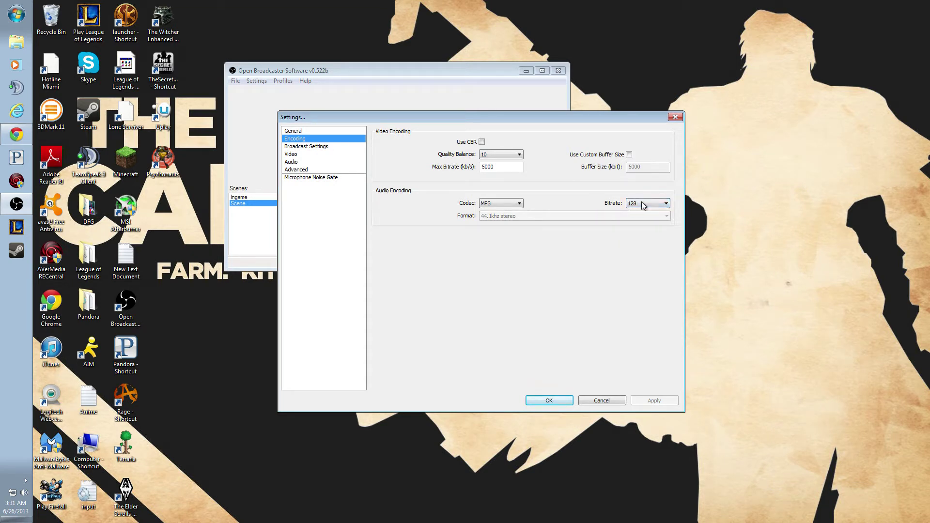
pyautogui.click(646, 203)
pyautogui.click(646, 202)
pyautogui.click(647, 202)
pyautogui.click(627, 205)
pyautogui.click(631, 204)
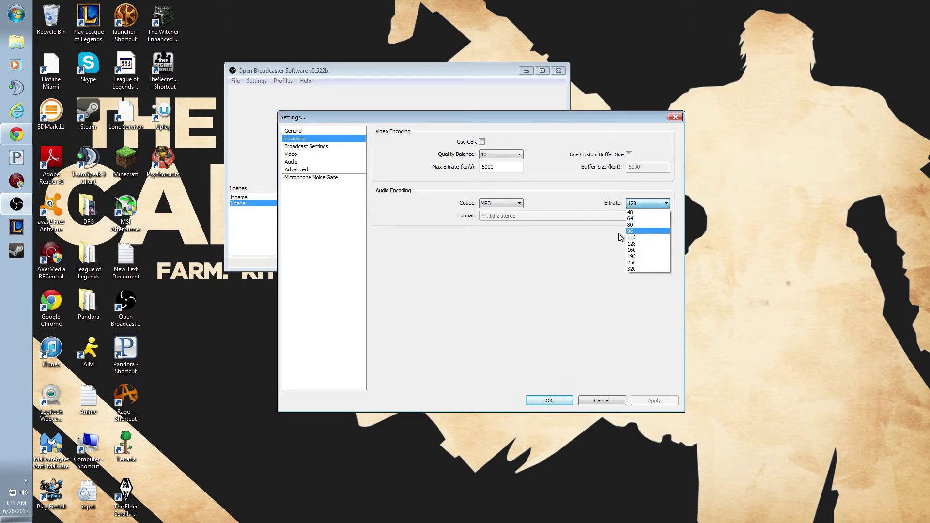
pyautogui.click(597, 233)
pyautogui.click(639, 204)
pyautogui.click(579, 237)
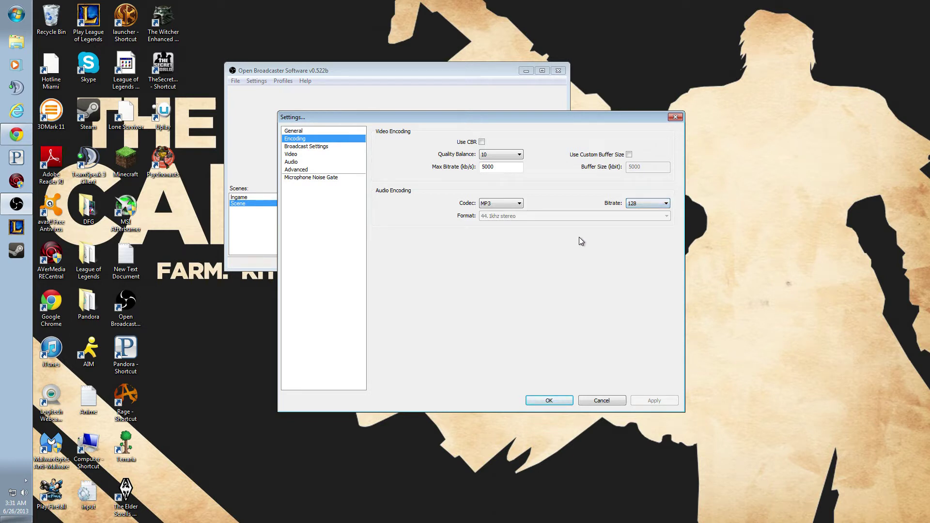
# - Look at the Broadcast Settings, return to Encoding and re-enter the Max Bitrate as 5000 kb/s
pyautogui.click(317, 147)
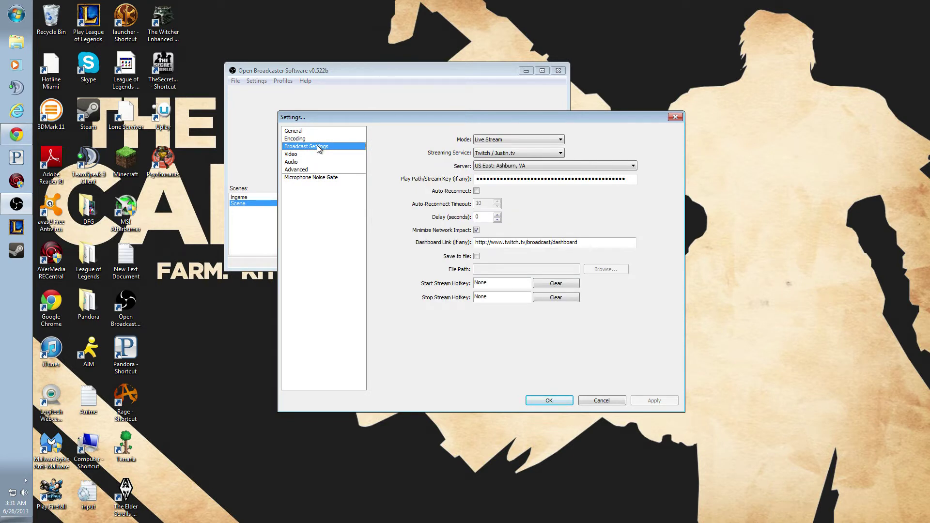
pyautogui.click(322, 139)
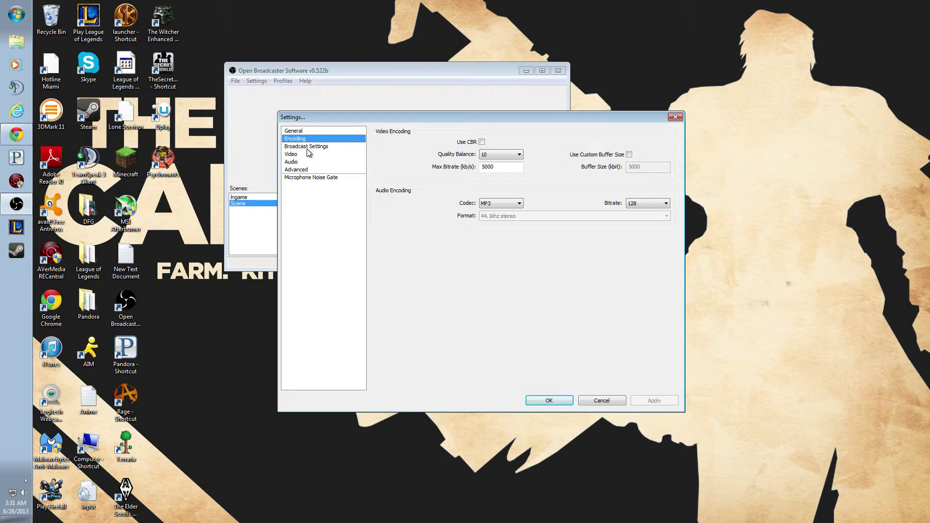
pyautogui.click(506, 168)
pyautogui.press('BackSpace')
pyautogui.press('BackSpace')
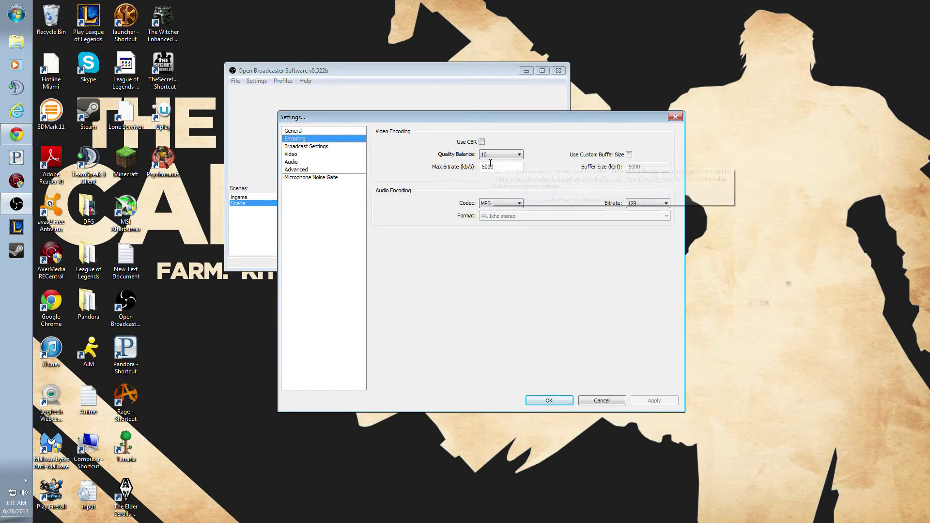
pyautogui.write('00')
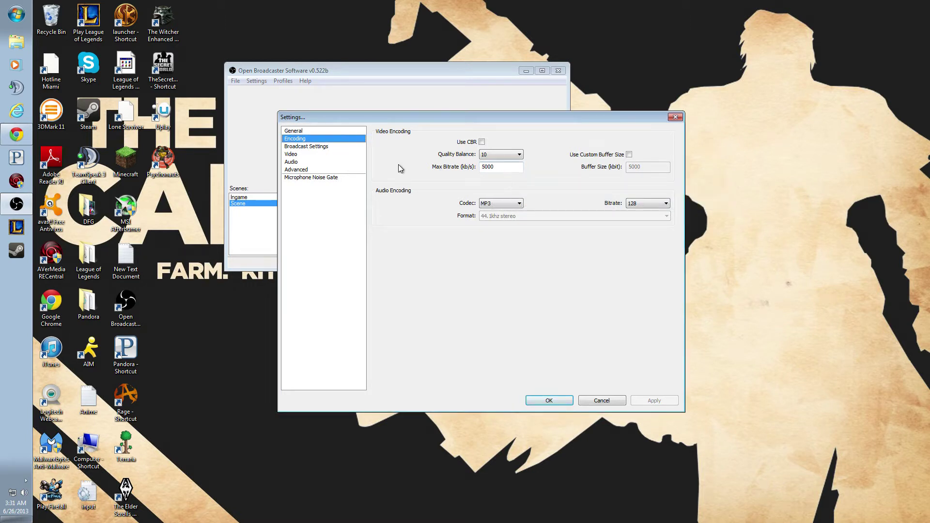
# - Check the Broadcast Settings once more and return to the Max Bitrate description in the Encoding settings
pyautogui.click(334, 148)
pyautogui.click(335, 138)
pyautogui.moveTo(496, 168)
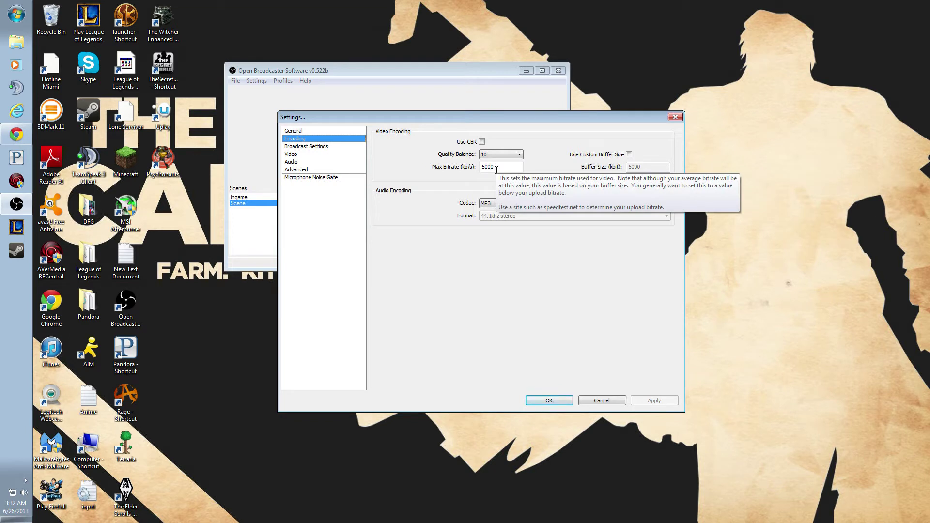
# - Open the Broadcast Settings and choose Live Stream as the mode
pyautogui.click(319, 146)
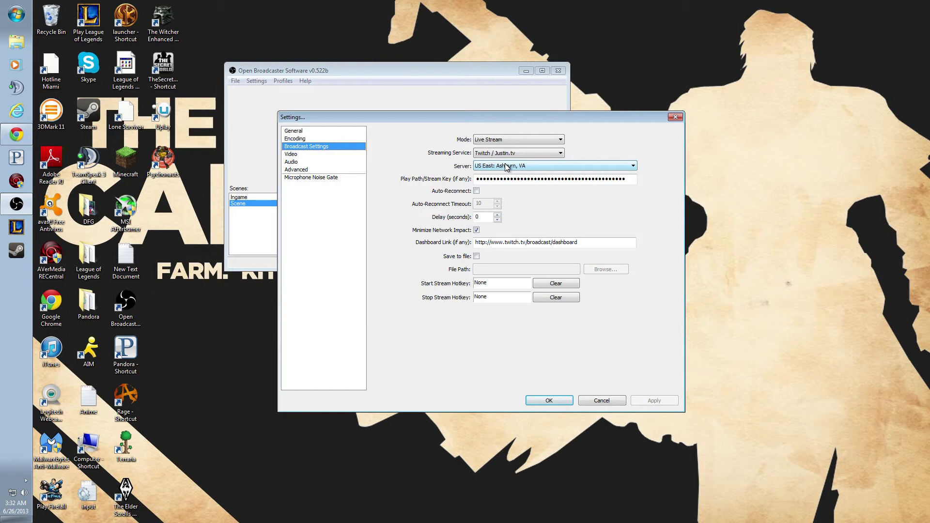
pyautogui.click(541, 140)
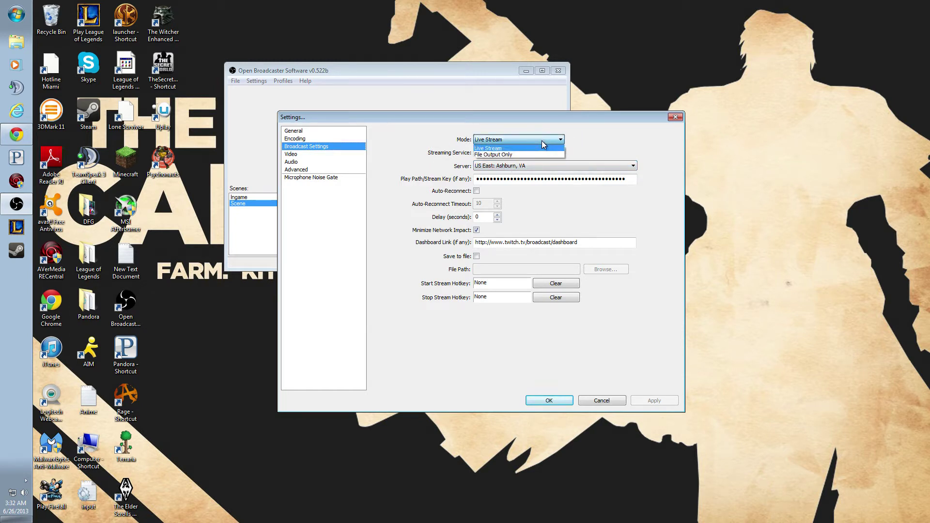
pyautogui.click(499, 148)
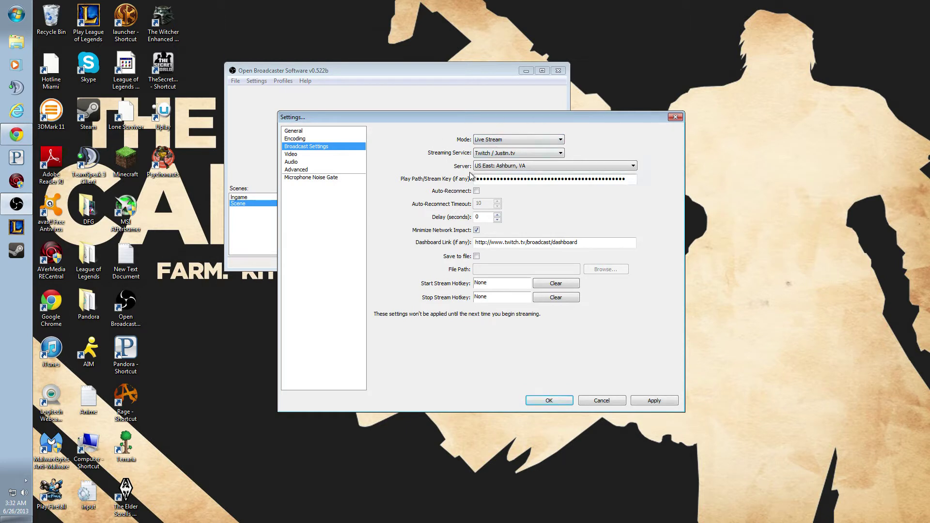
# - Review the available streaming services and the list of Twitch servers without choosing different ones
pyautogui.click(487, 155)
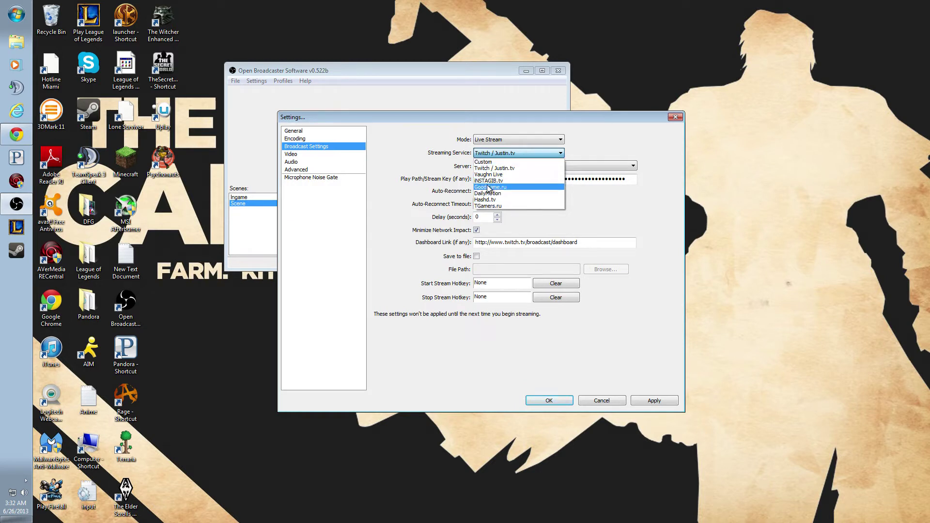
pyautogui.click(652, 145)
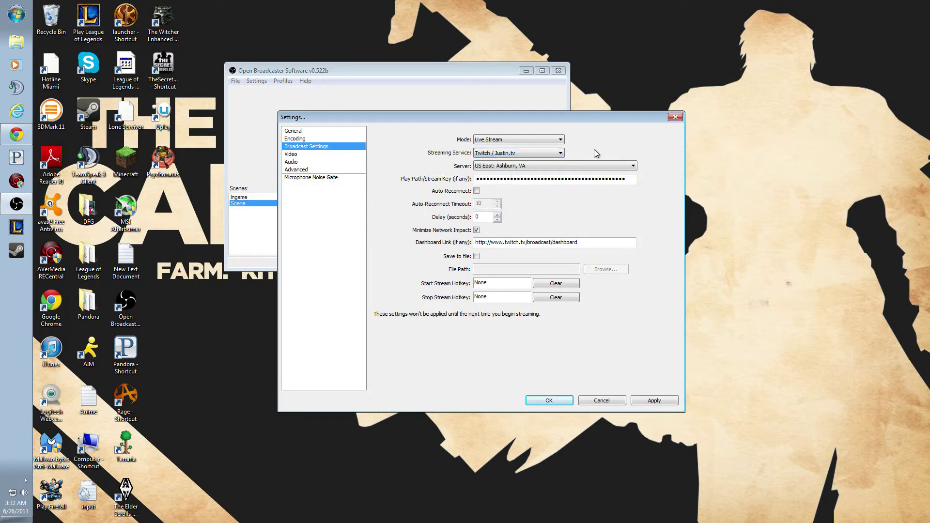
pyautogui.click(545, 166)
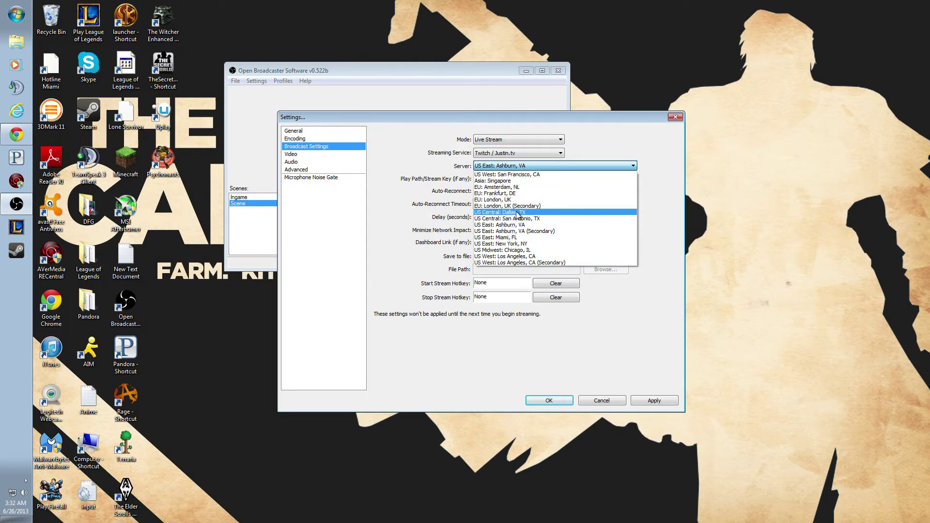
pyautogui.click(642, 140)
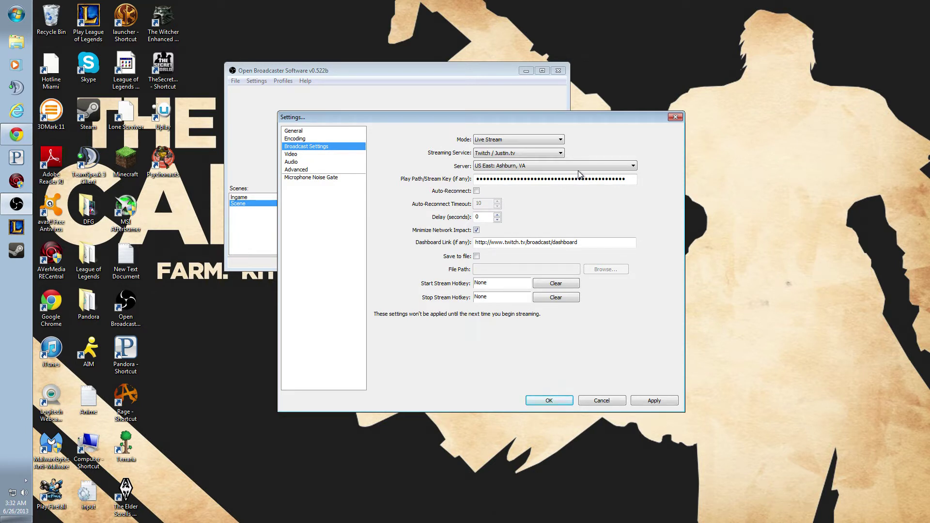
# - Switch to Internet Explorer and search Google for "twitch stream key"
pyautogui.click(13, 116)
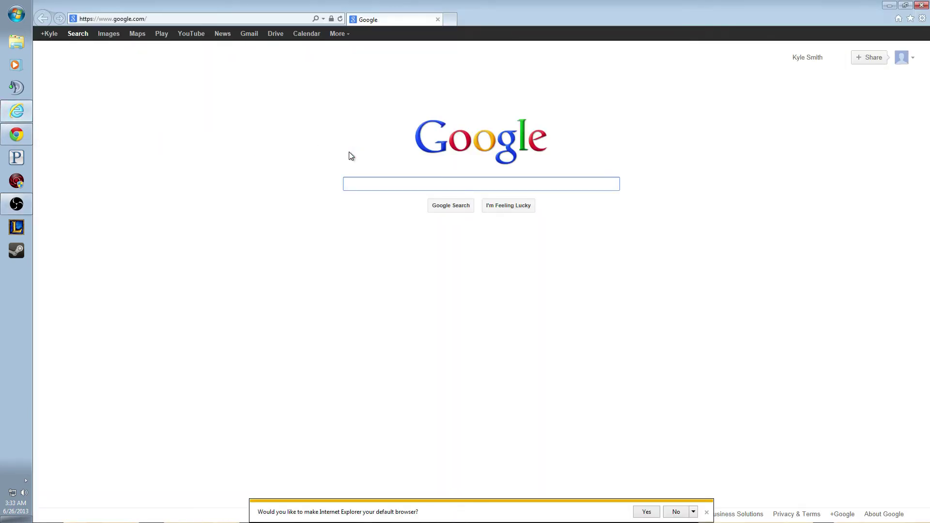
pyautogui.write('twitch ')
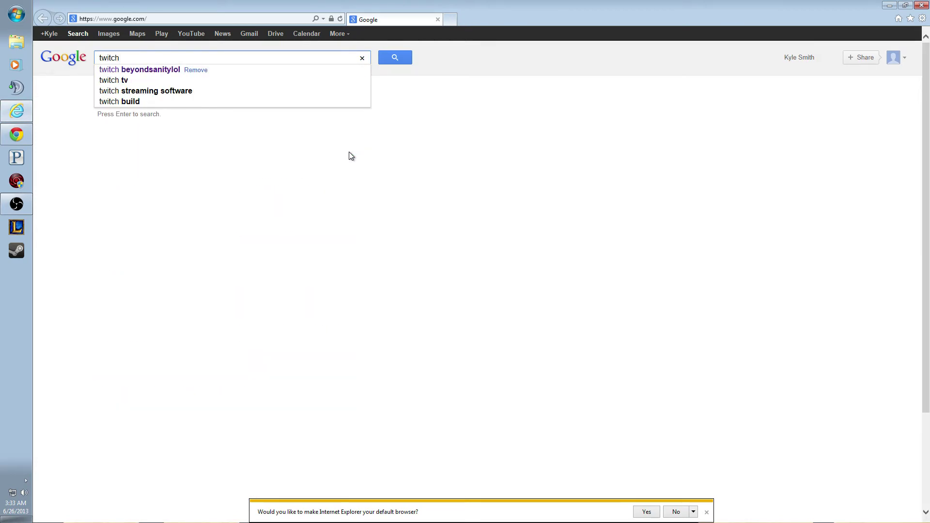
pyautogui.write('stream key')
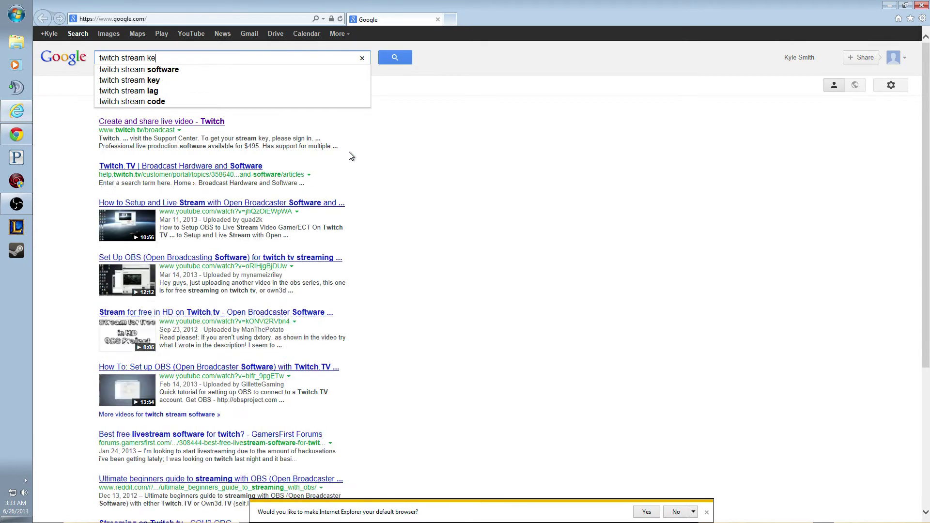
pyautogui.press('Return')
pyautogui.moveTo(99, 130); pyautogui.dragTo(178, 132)
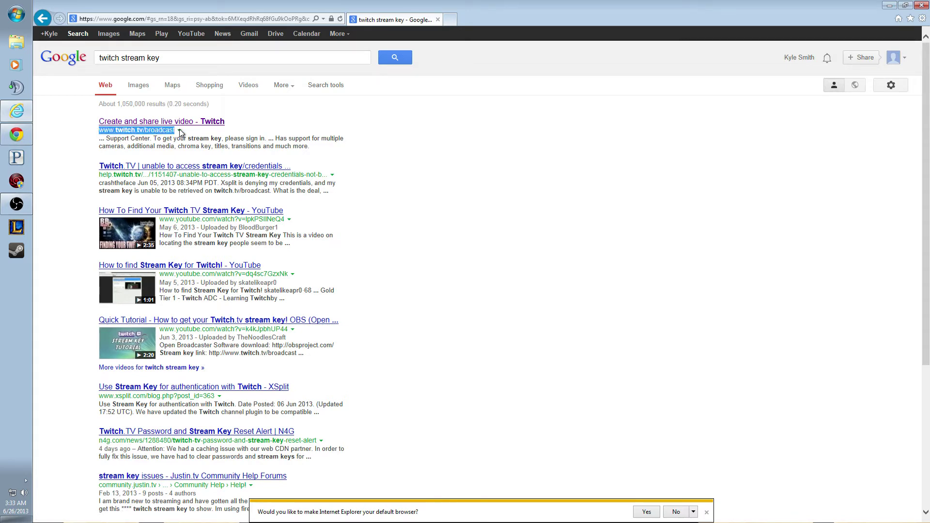
pyautogui.click(324, 136)
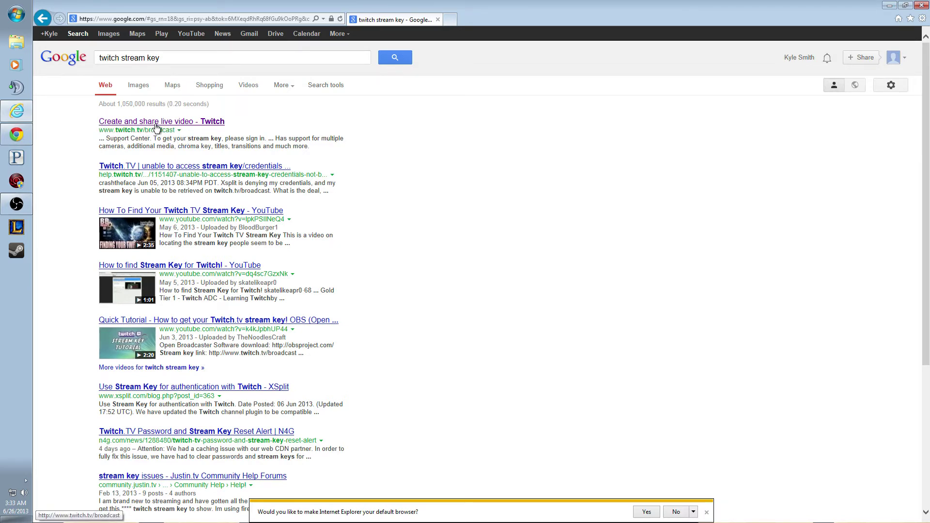
pyautogui.click(438, 20)
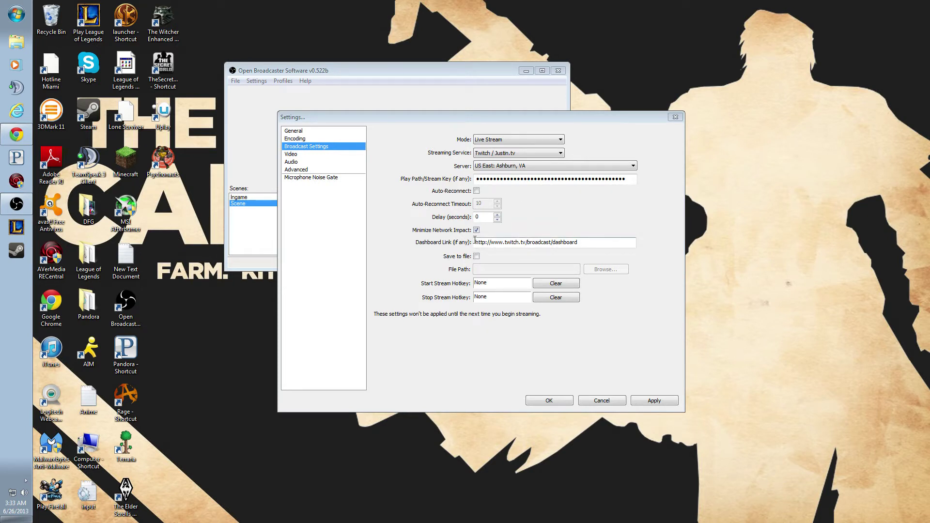
# - Highlight the Dashboard Link address, and switch to the Video settings without saving the pending broadcast changes
pyautogui.moveTo(475, 241); pyautogui.dragTo(592, 250)
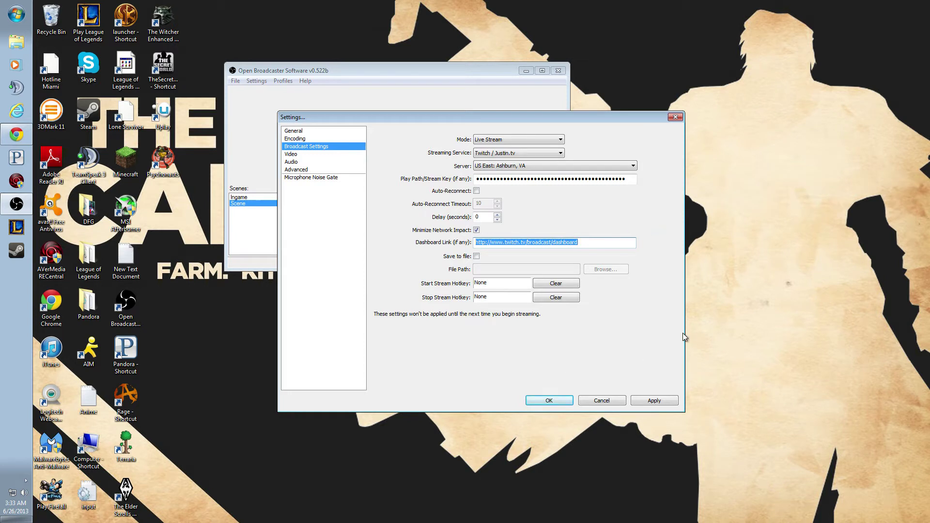
pyautogui.click(319, 156)
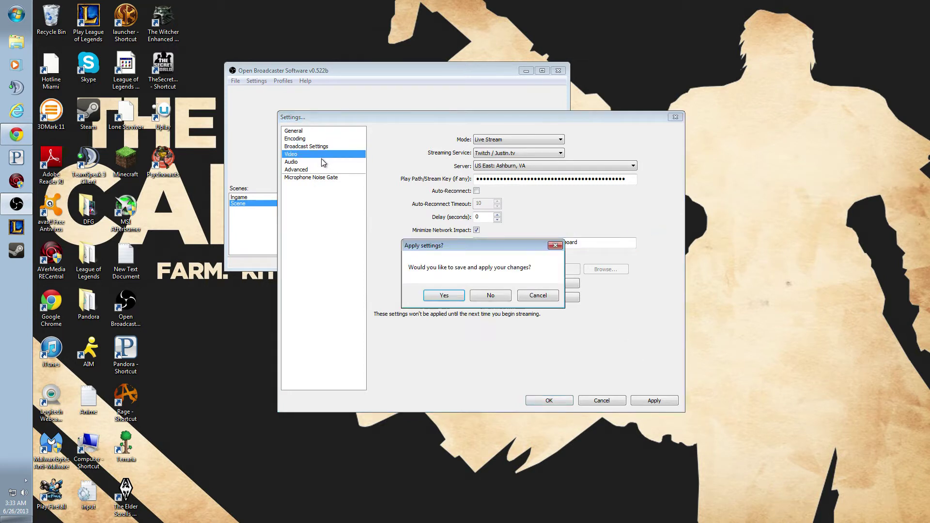
pyautogui.click(548, 296)
pyautogui.click(314, 154)
pyautogui.click(484, 295)
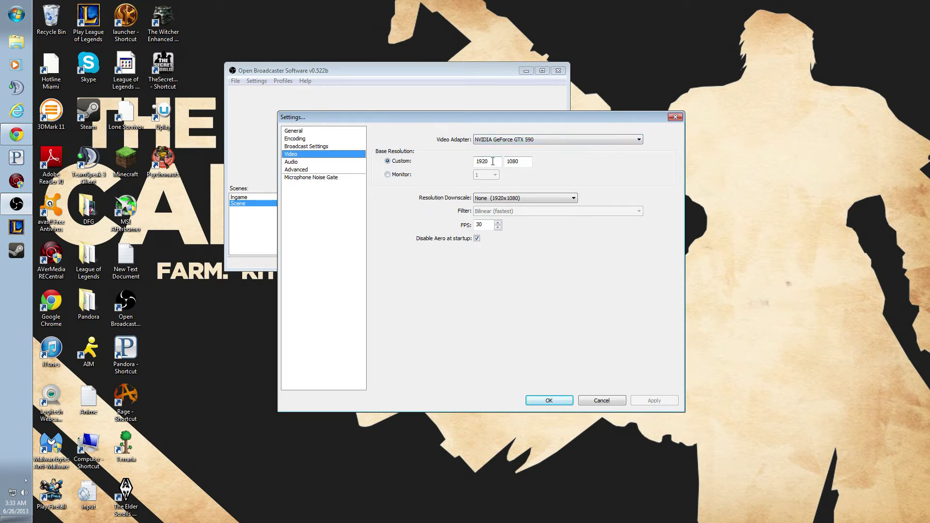
# - Review the Resolution Downscale options in the Video settings and highlight the FPS value
pyautogui.click(517, 199)
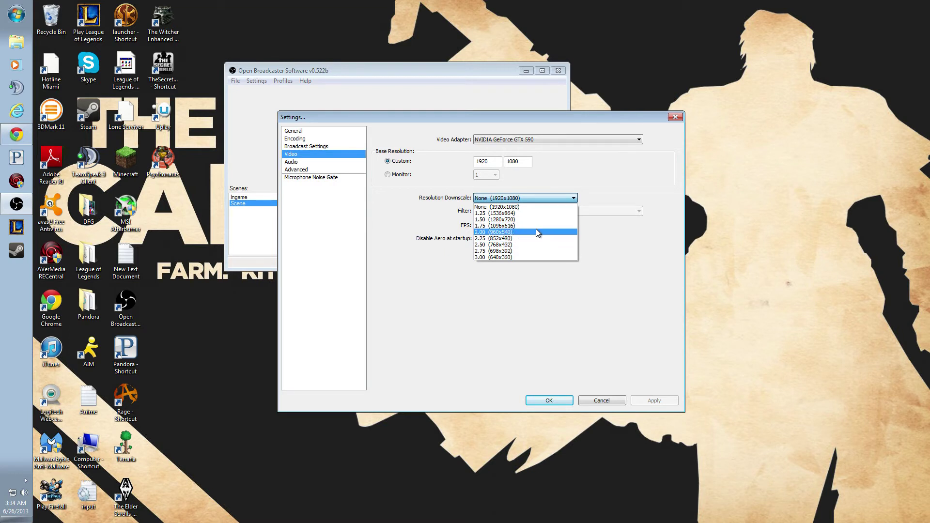
pyautogui.click(670, 286)
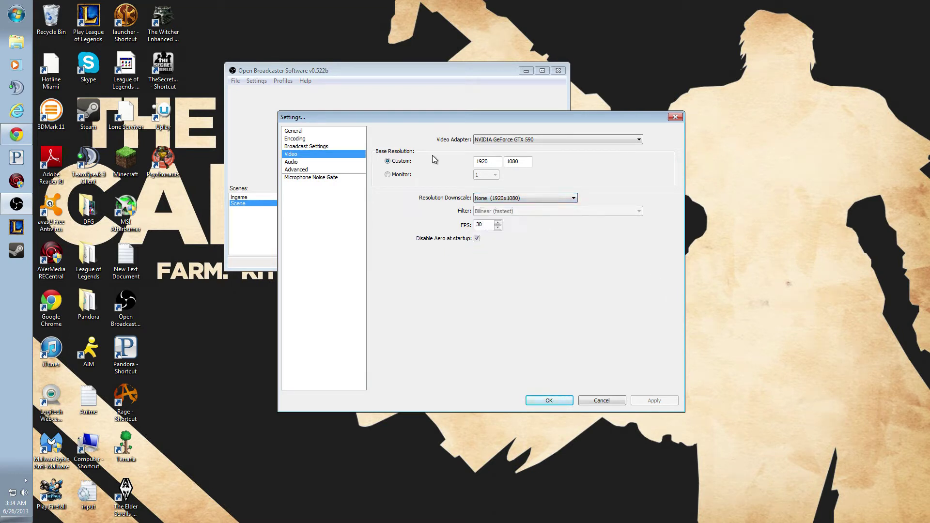
pyautogui.doubleClick(480, 225)
pyautogui.moveTo(488, 226); pyautogui.dragTo(460, 233)
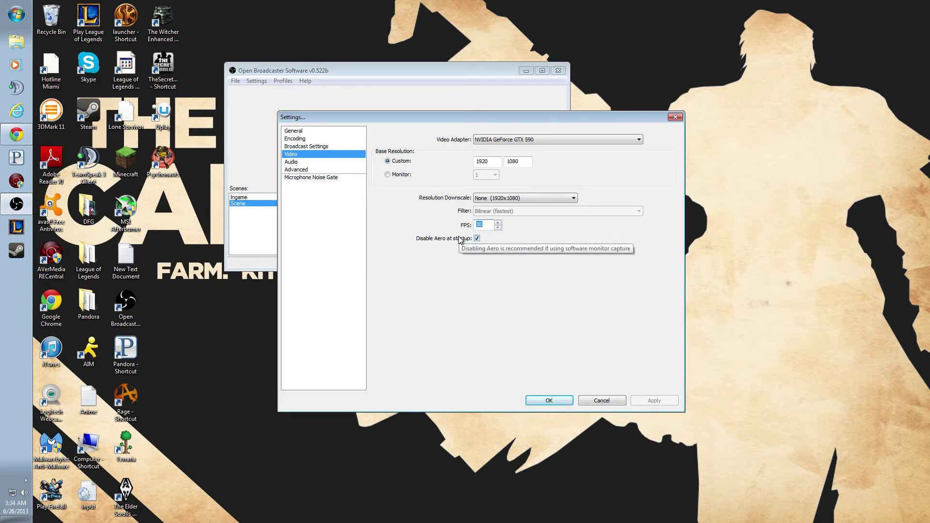
pyautogui.press('Down')
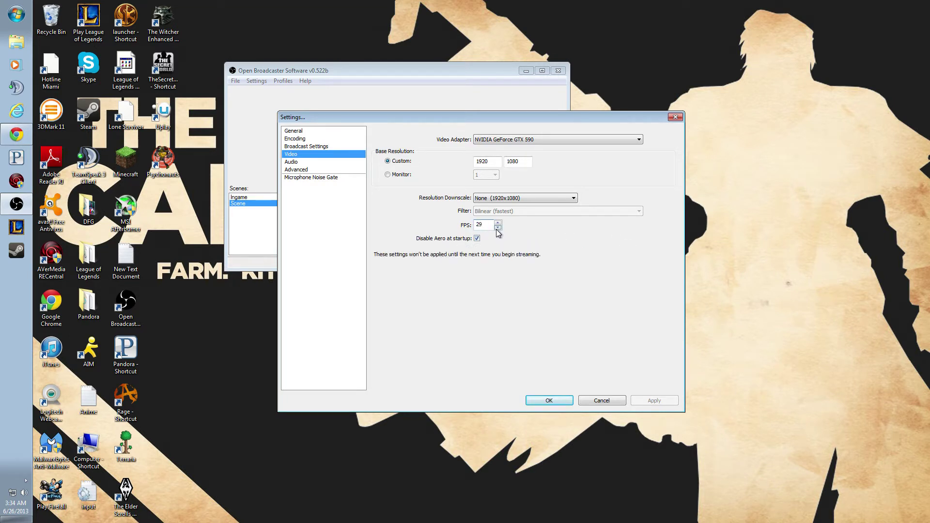
pyautogui.click(498, 224)
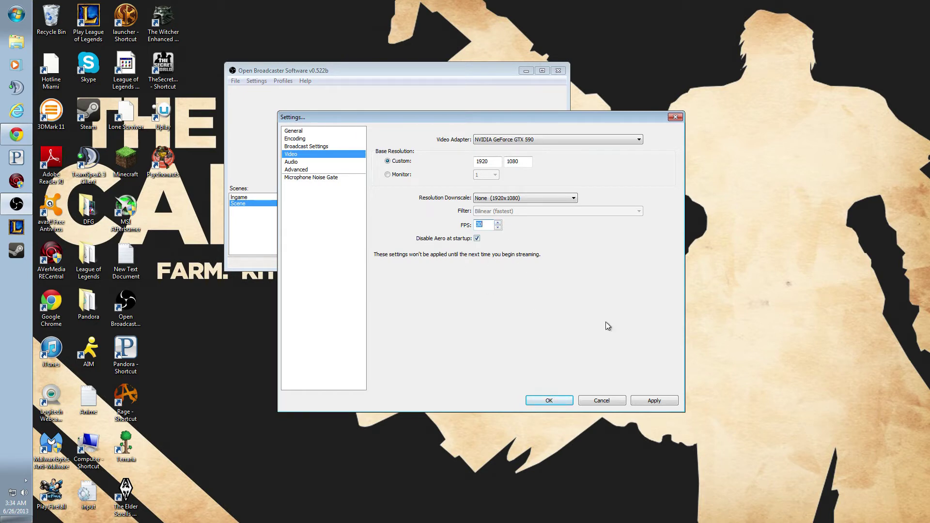
pyautogui.click(614, 402)
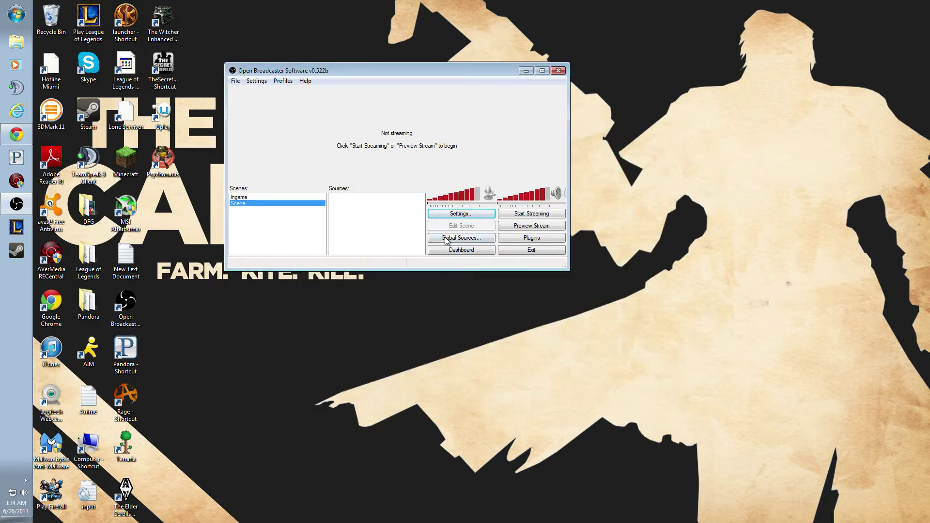
# - Reopen the settings, glance at the Microphone Noise Gate and Advanced categories, and display the Audio settings
pyautogui.click(456, 215)
pyautogui.click(320, 178)
pyautogui.click(338, 169)
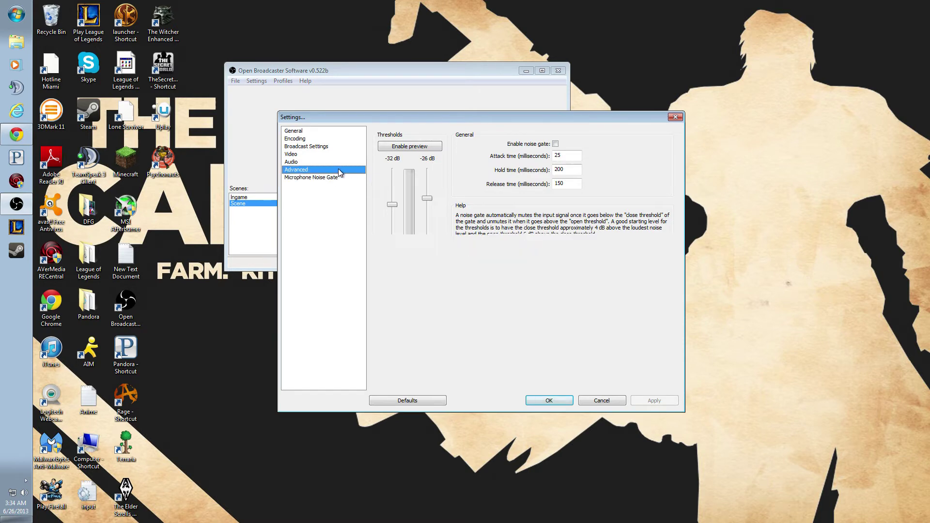
pyautogui.click(343, 162)
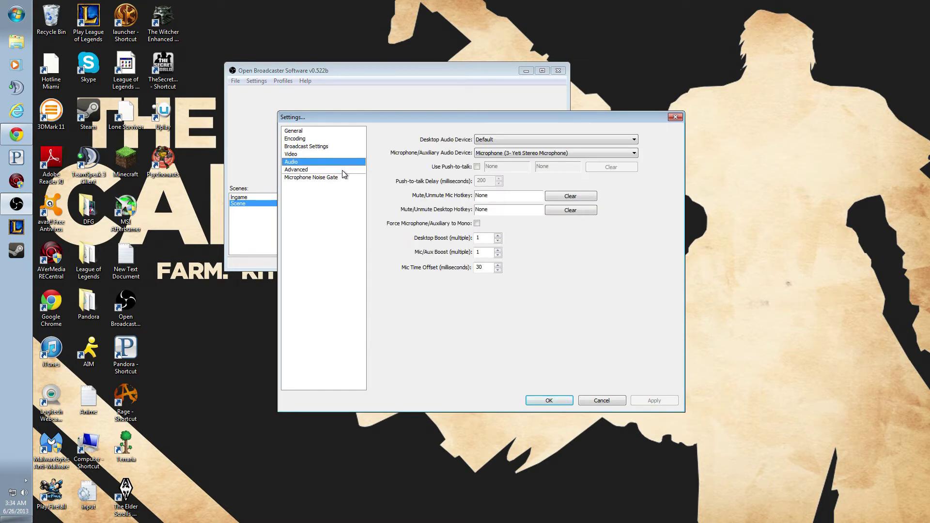
# - Examine the available microphone and desktop audio devices without choosing different ones
pyautogui.click(527, 153)
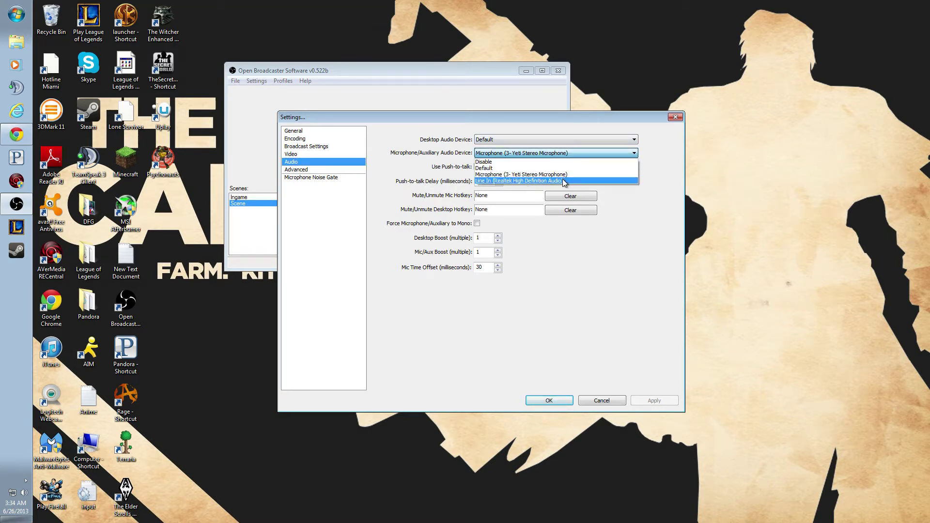
pyautogui.click(676, 179)
pyautogui.click(592, 138)
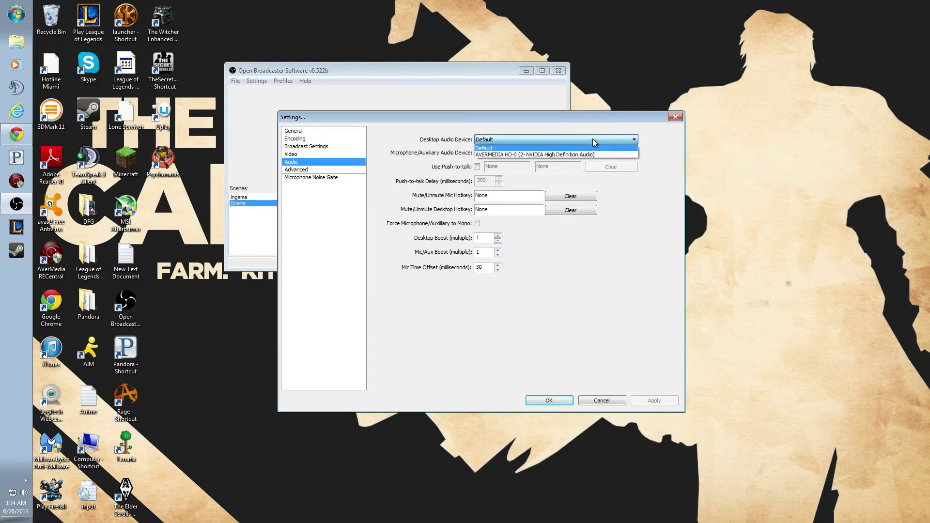
pyautogui.click(592, 139)
pyautogui.click(592, 138)
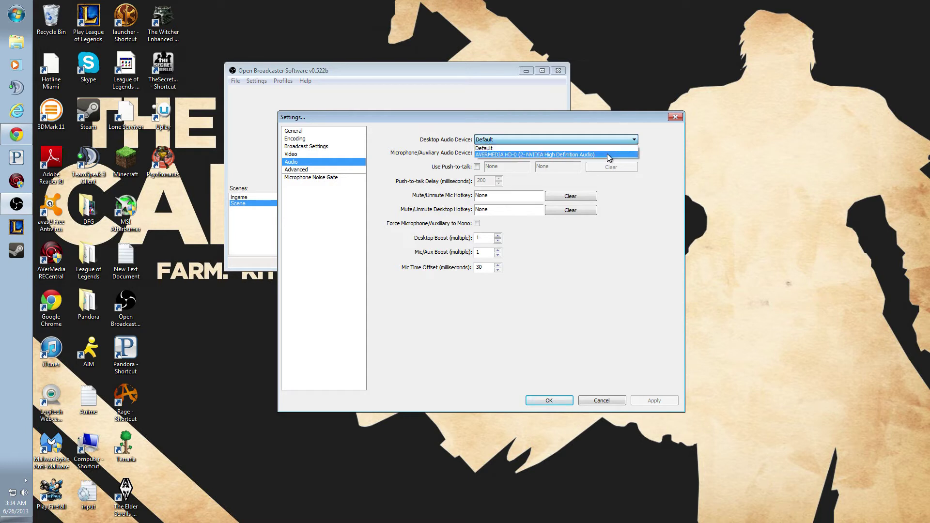
pyautogui.click(672, 158)
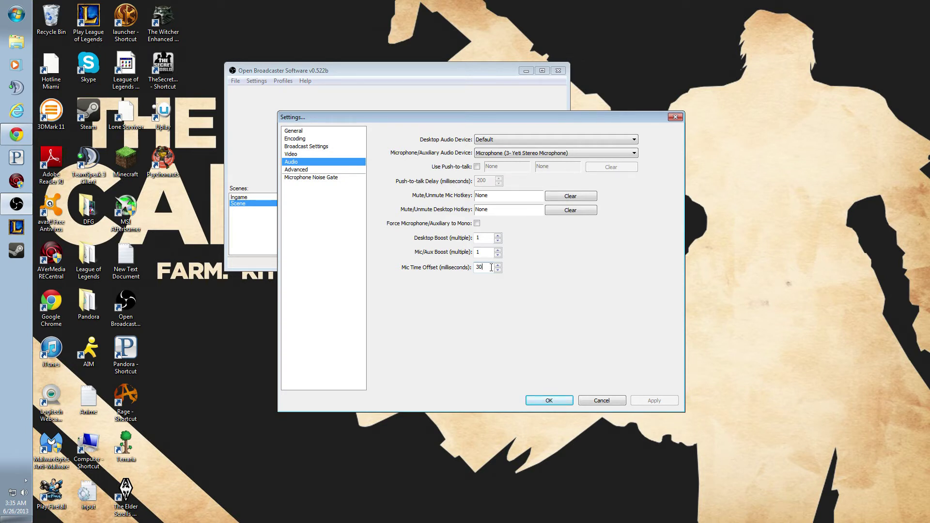
# - Highlight the Mic Time Offset value in the Audio settings, with a brief look at the Advanced settings
pyautogui.moveTo(491, 267); pyautogui.dragTo(477, 271)
pyautogui.click(322, 171)
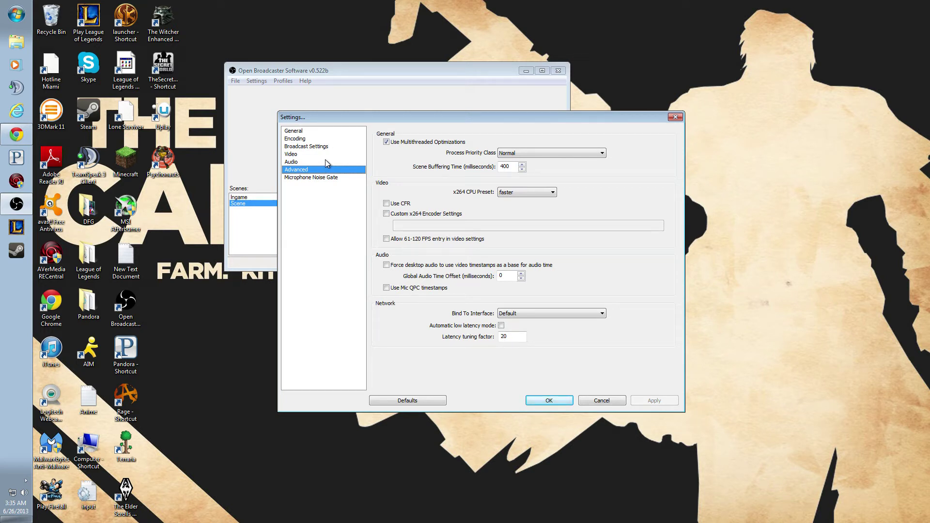
pyautogui.click(325, 162)
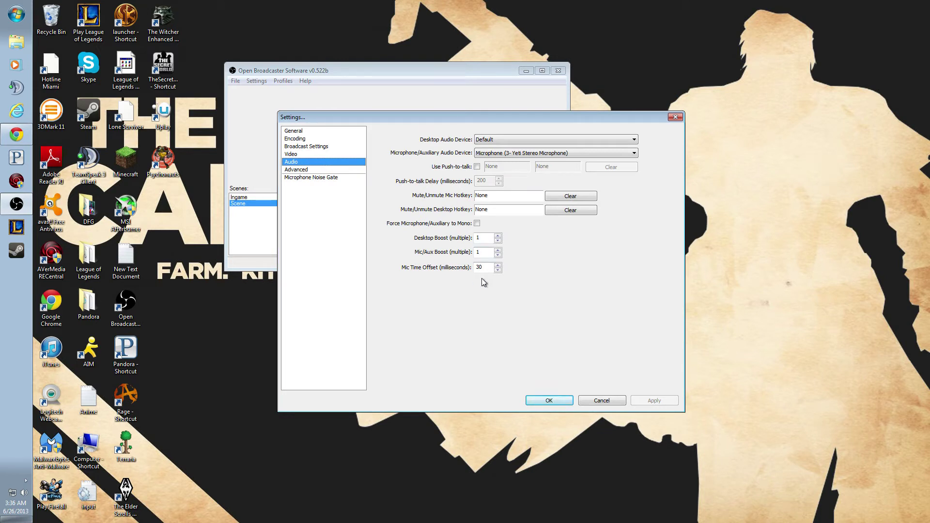
pyautogui.moveTo(490, 272); pyautogui.dragTo(460, 270)
pyautogui.click(339, 245)
# - Open the Advanced settings and examine the x264 CPU Preset options without choosing another one
pyautogui.click(296, 173)
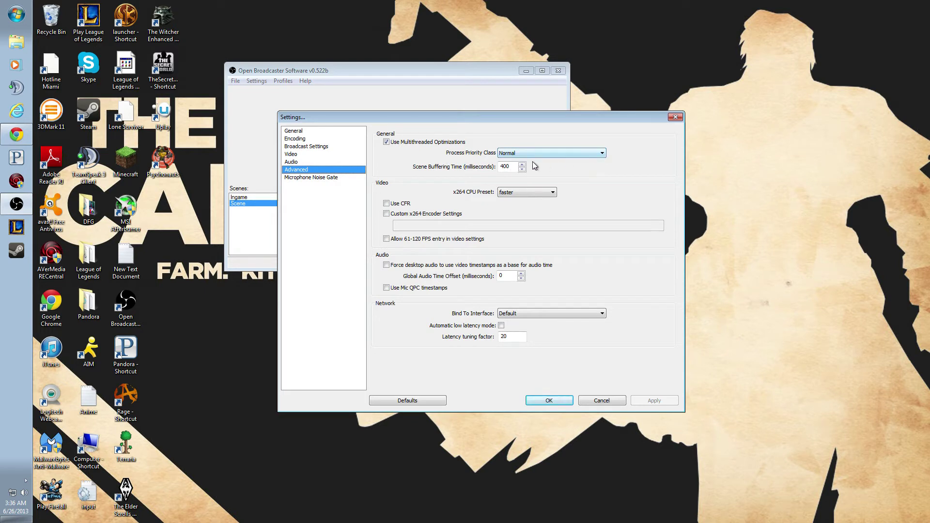
pyautogui.click(513, 193)
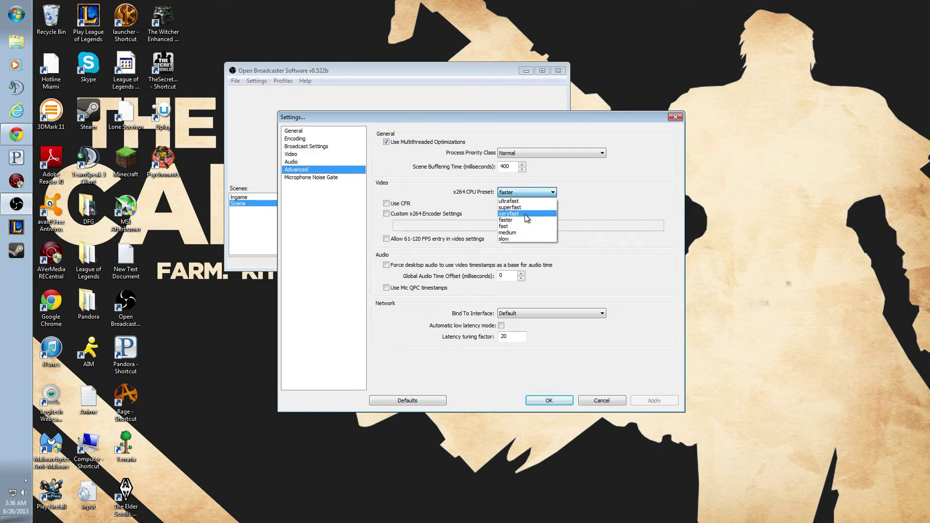
pyautogui.click(664, 203)
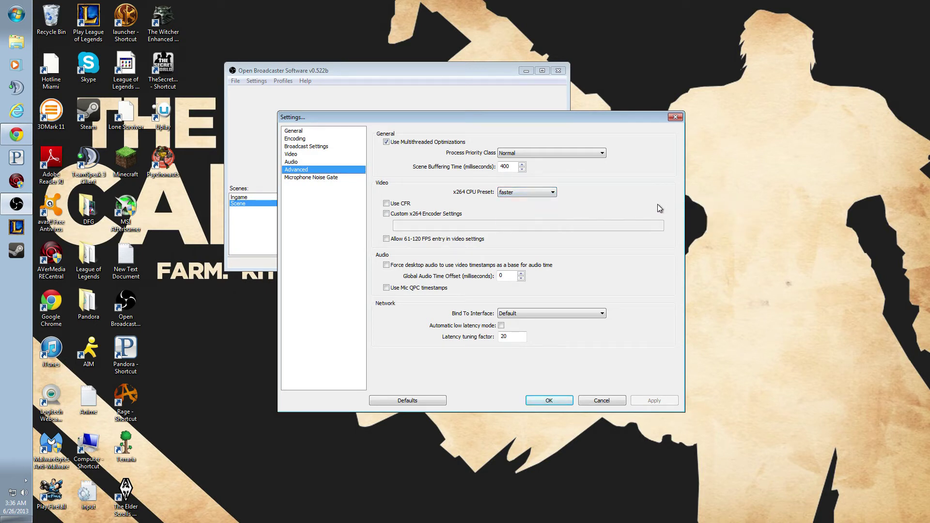
pyautogui.click(519, 193)
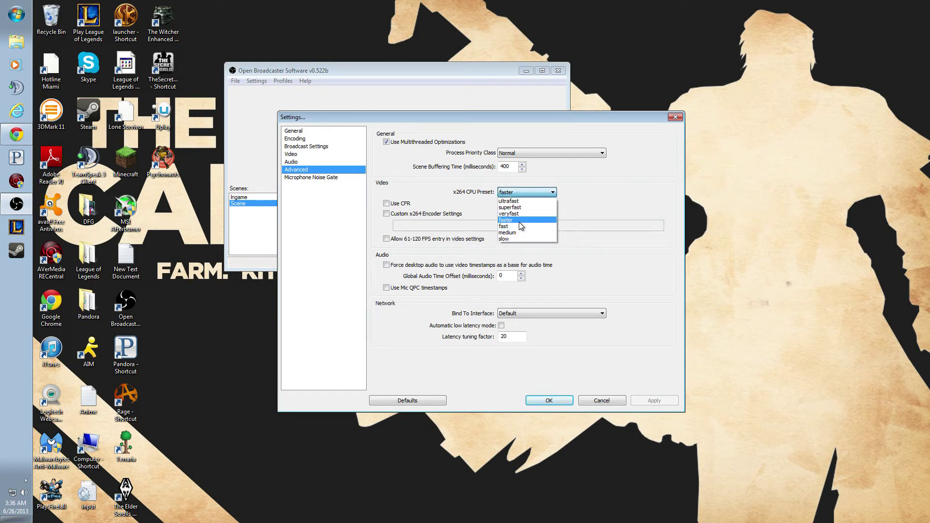
pyautogui.click(617, 218)
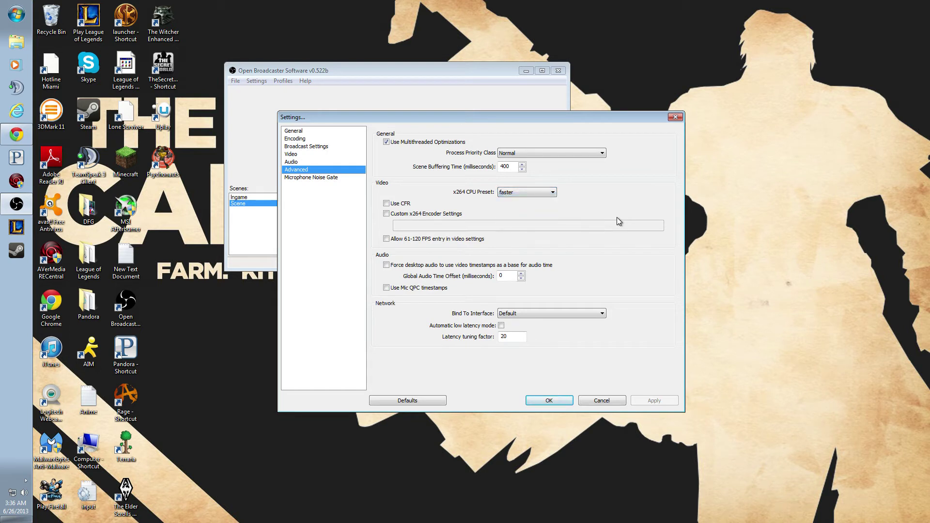
# - Examine the x264 CPU Preset options and the Microphone Noise Gate settings, and close the settings without changing anything
pyautogui.click(535, 192)
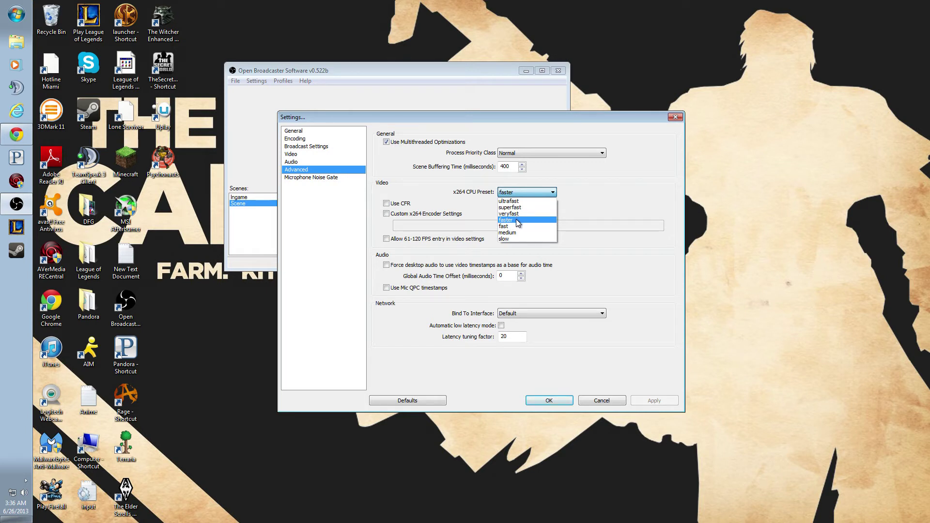
pyautogui.click(611, 214)
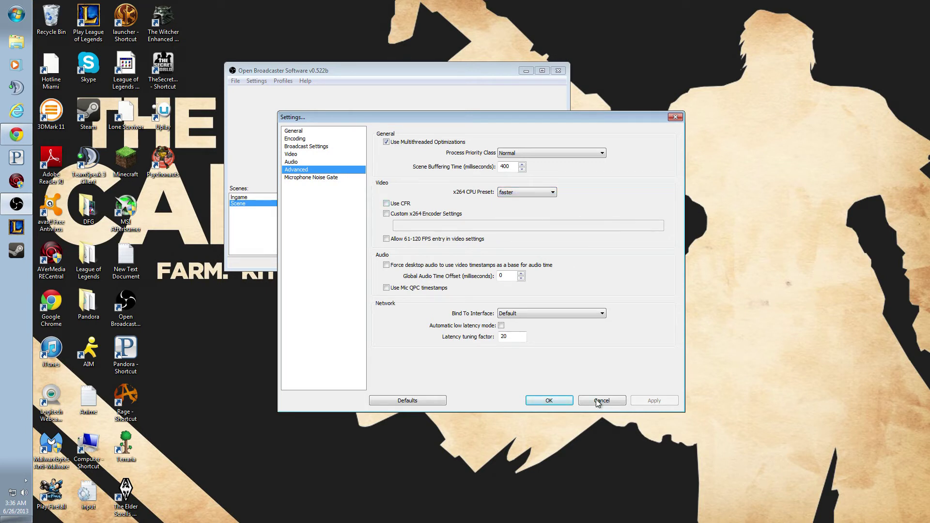
pyautogui.click(329, 178)
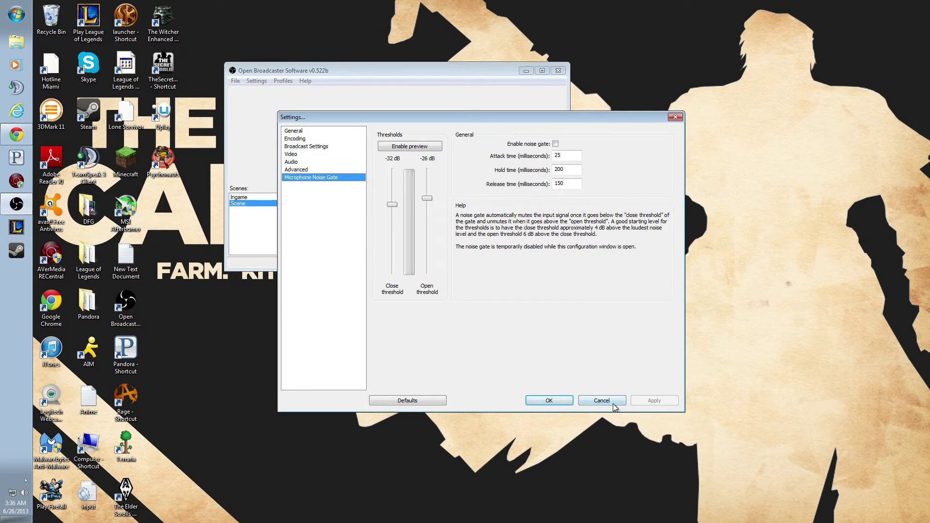
pyautogui.click(601, 401)
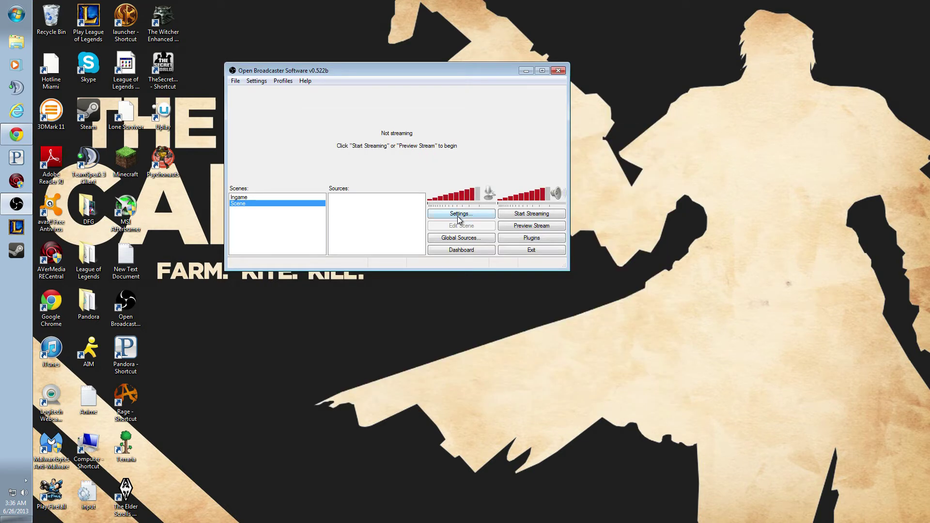
# - Reopen the settings, review the Encoding, Broadcast Settings and Video categories, and close them unchanged
pyautogui.click(432, 213)
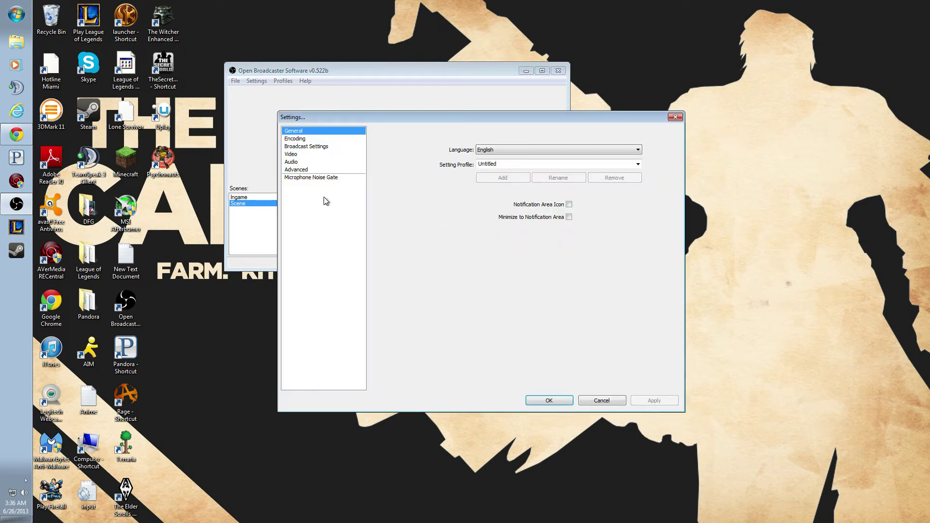
pyautogui.click(303, 146)
pyautogui.click(305, 139)
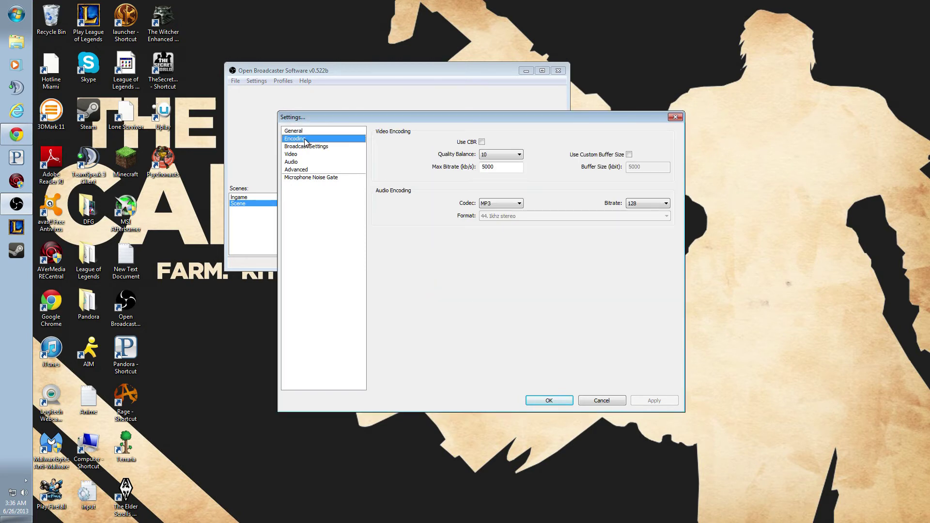
pyautogui.click(305, 147)
pyautogui.click(305, 154)
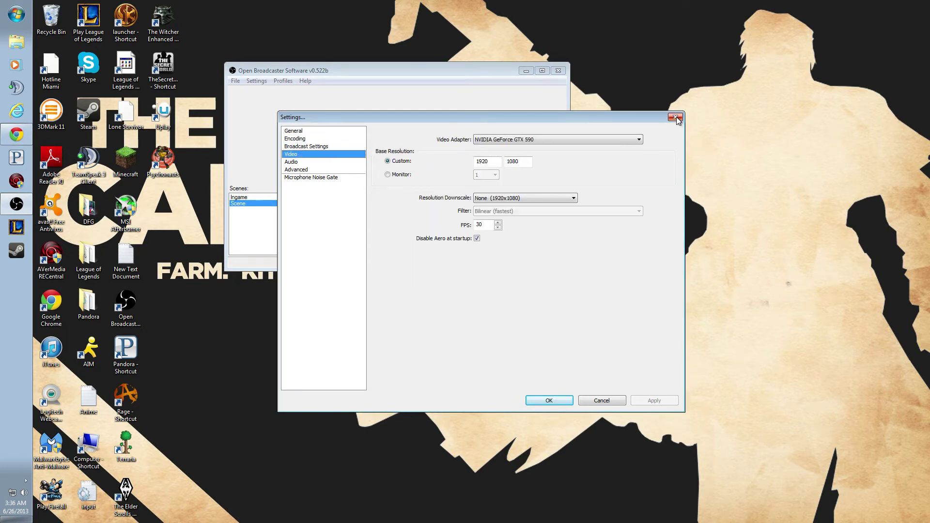
pyautogui.click(675, 118)
# - Add a Monitor Capture source for monitor 1 to the selected scene, keeping the default name and options
pyautogui.rightClick(382, 196)
pyautogui.moveTo(403, 198)
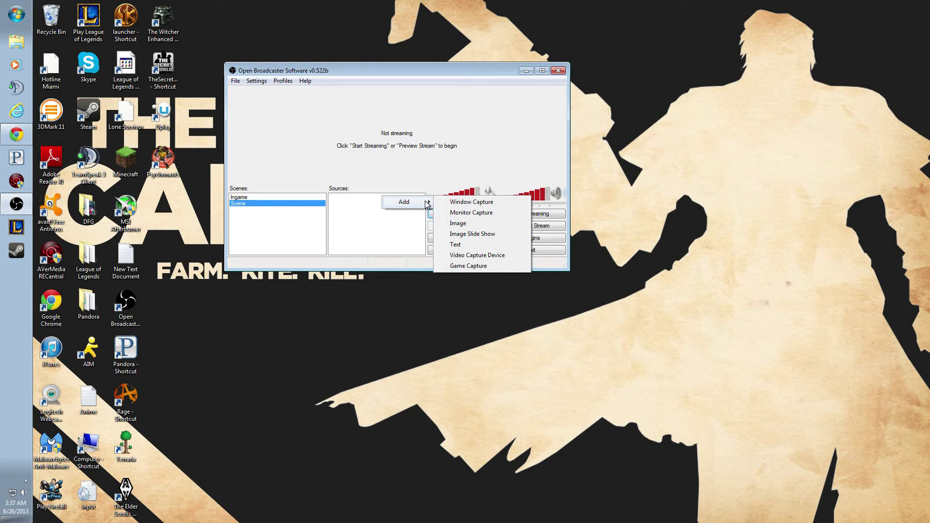
pyautogui.click(460, 213)
pyautogui.click(499, 275)
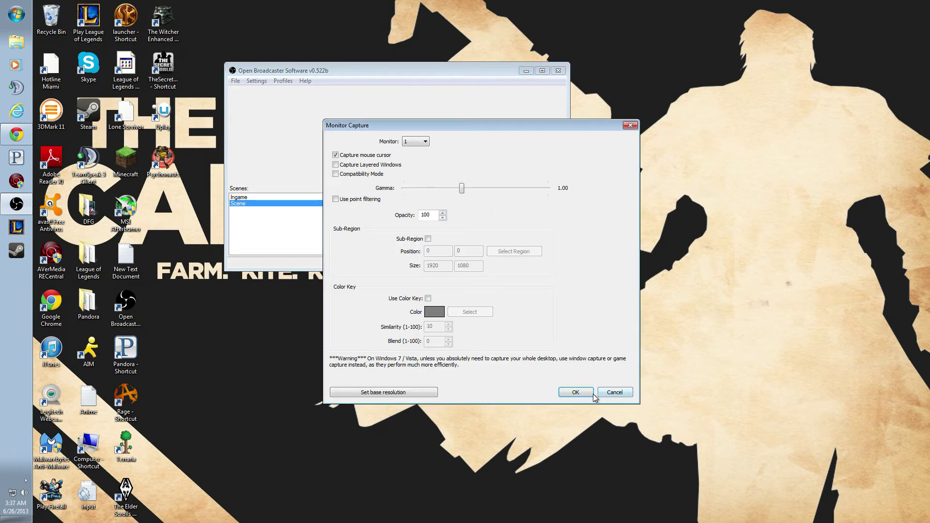
pyautogui.click(575, 392)
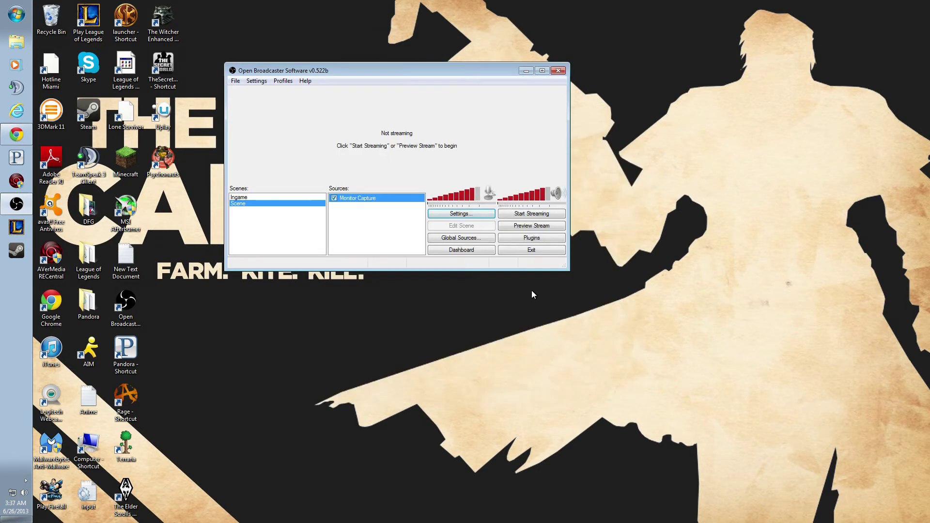
# - Start the stream preview and toggle the Monitor Capture source off and on repeatedly, leaving it enabled
pyautogui.click(542, 228)
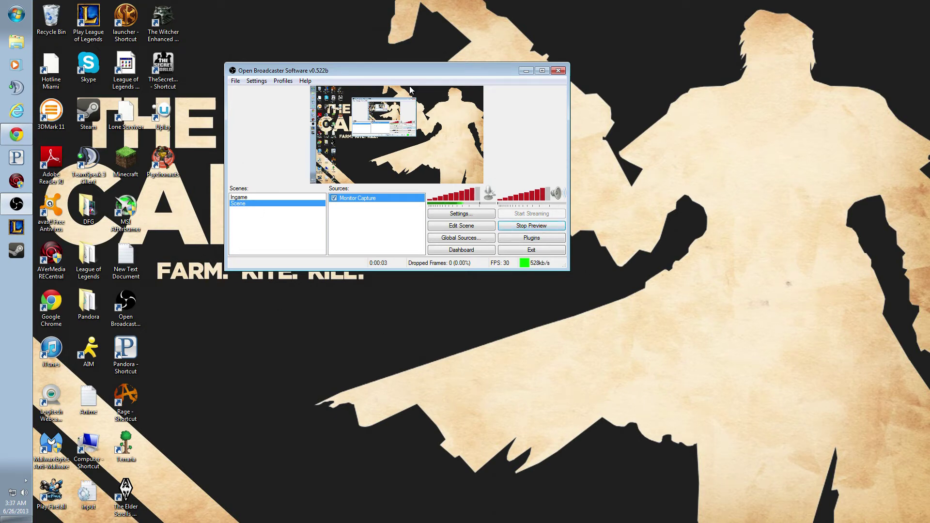
pyautogui.moveTo(426, 71); pyautogui.dragTo(481, 79)
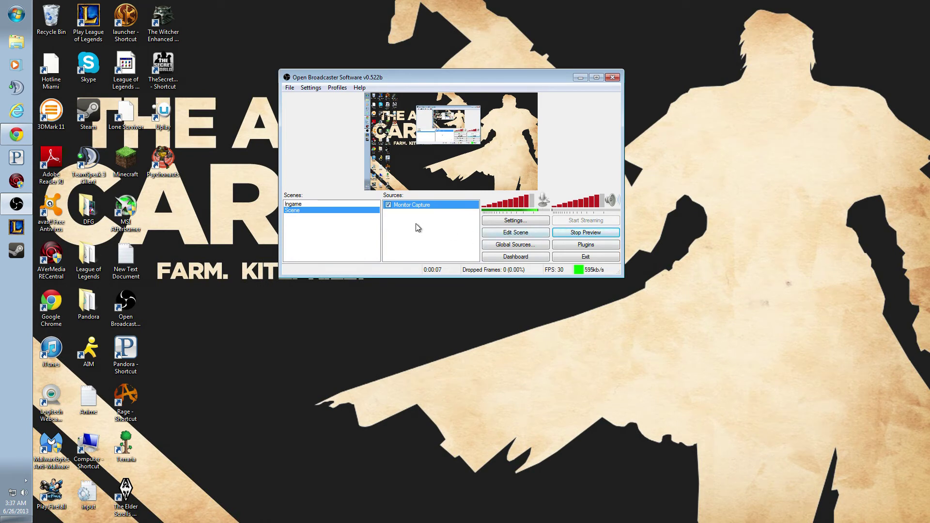
pyautogui.click(389, 205)
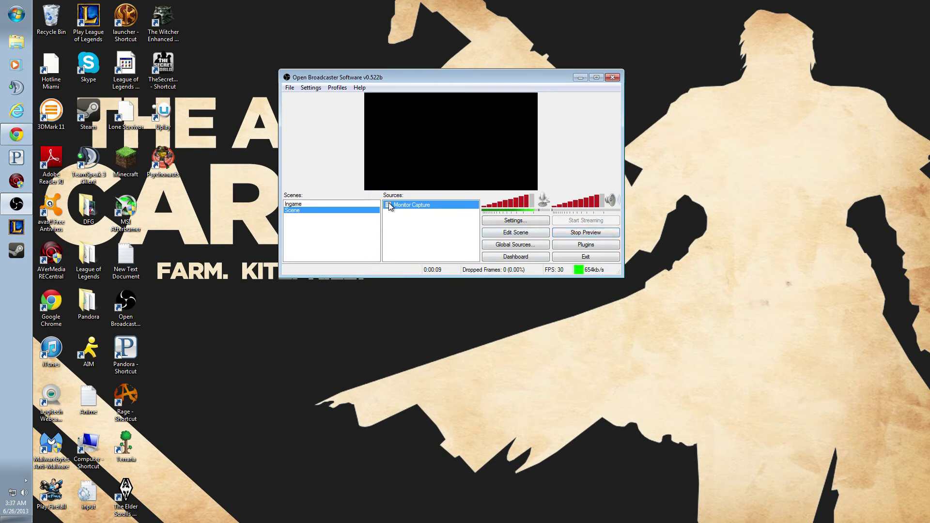
pyautogui.click(388, 205)
pyautogui.click(389, 205)
pyautogui.click(389, 204)
pyautogui.click(388, 205)
pyautogui.click(389, 204)
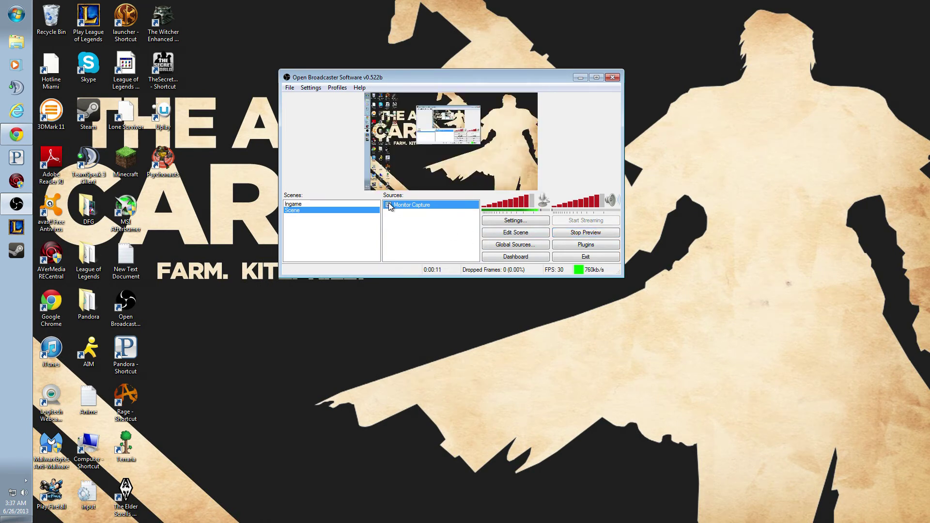
# - Begin adding a Window Capture source, try the Entire Window option, check the window list, and cancel
pyautogui.rightClick(442, 231)
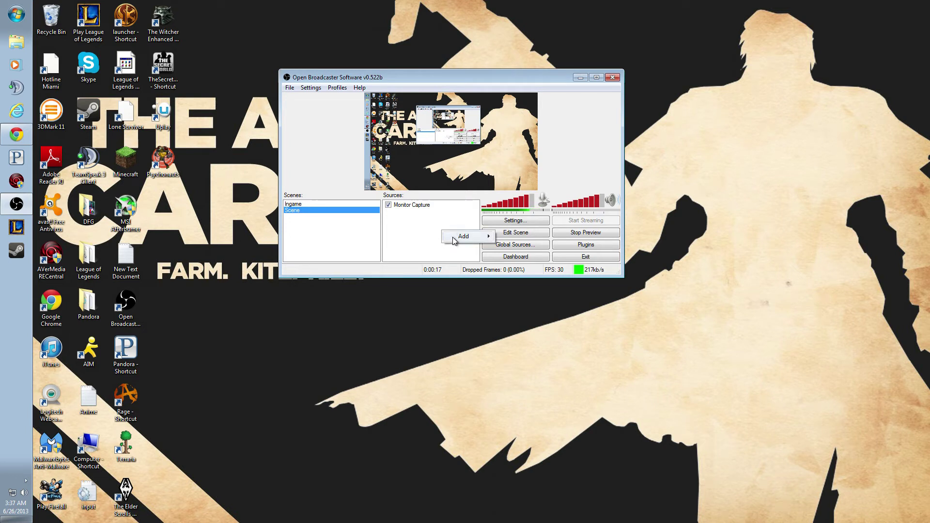
pyautogui.moveTo(465, 237)
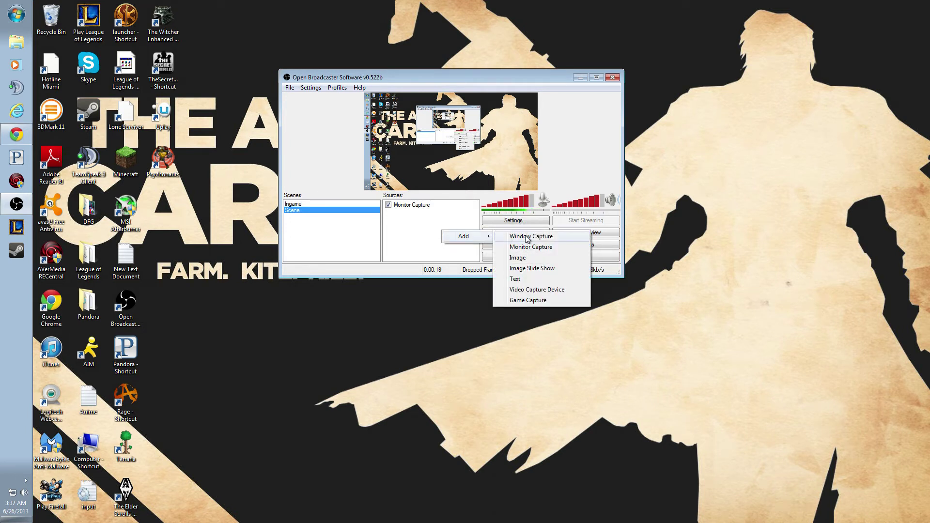
pyautogui.click(418, 225)
pyautogui.rightClick(417, 225)
pyautogui.moveTo(464, 236)
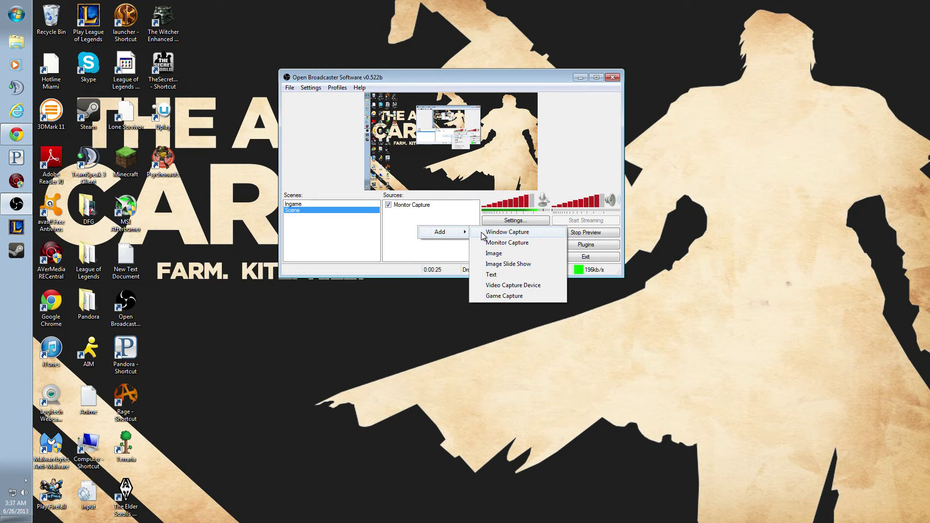
pyautogui.click(483, 235)
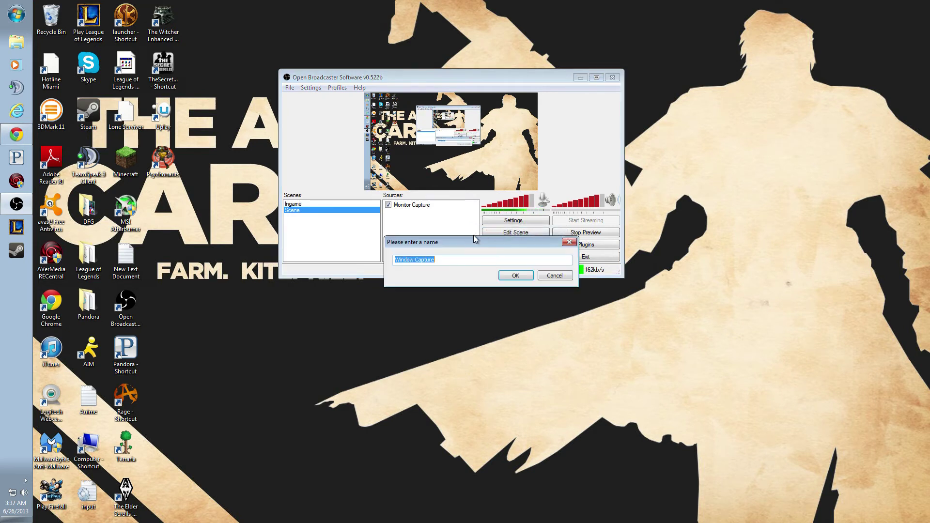
pyautogui.click(515, 276)
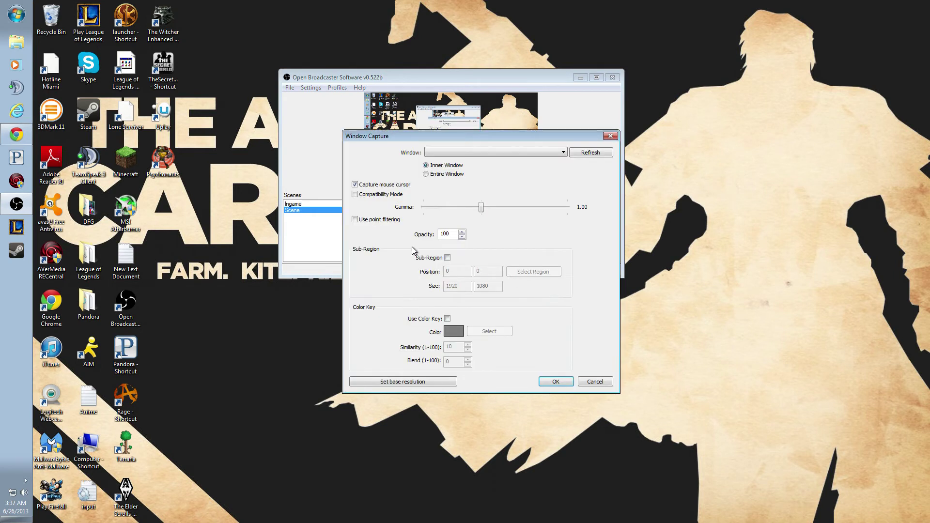
pyautogui.click(520, 151)
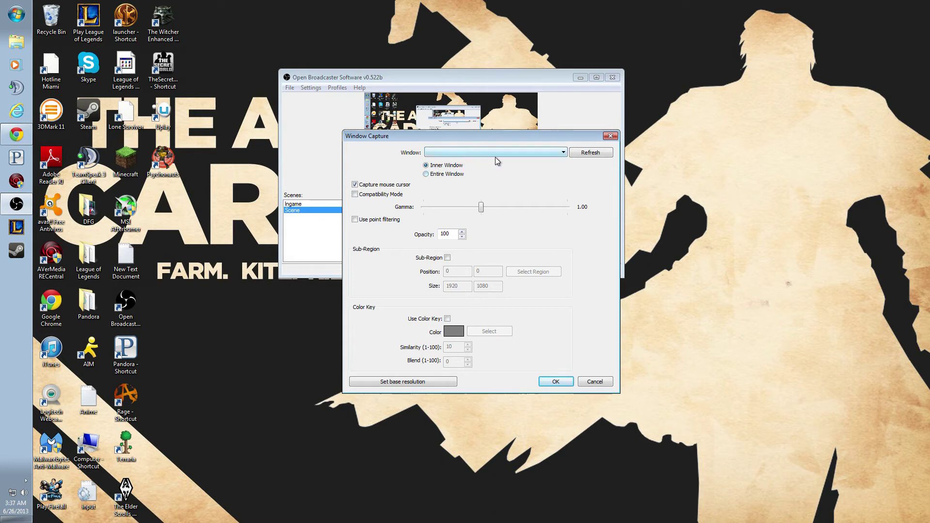
pyautogui.click(433, 175)
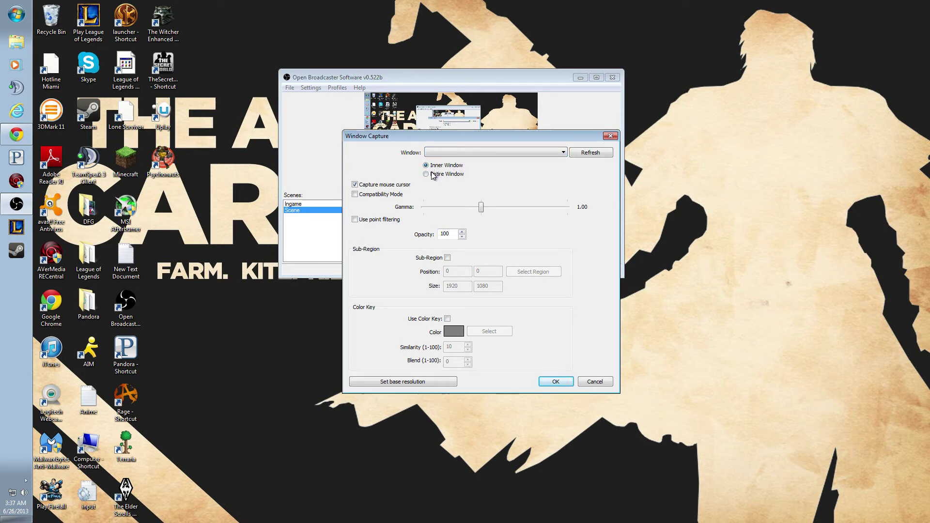
pyautogui.click(463, 155)
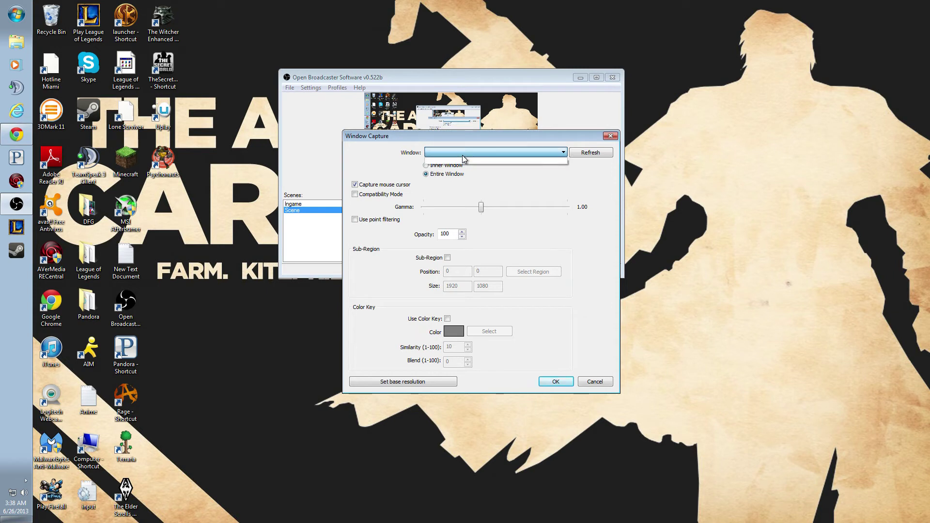
pyautogui.click(512, 173)
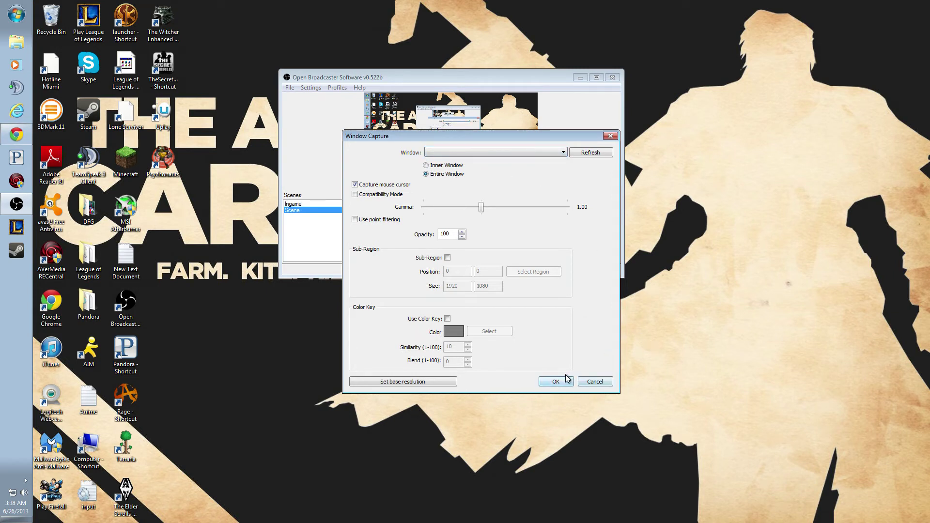
pyautogui.click(604, 383)
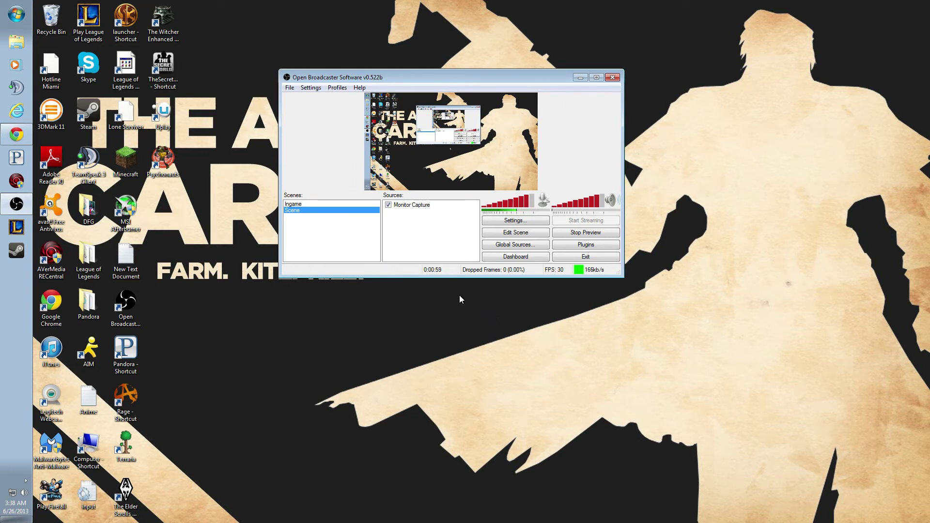
# - Add a Window Capture source with the default name, no window chosen, and Inner Window capture
pyautogui.rightClick(403, 215)
pyautogui.moveTo(418, 222)
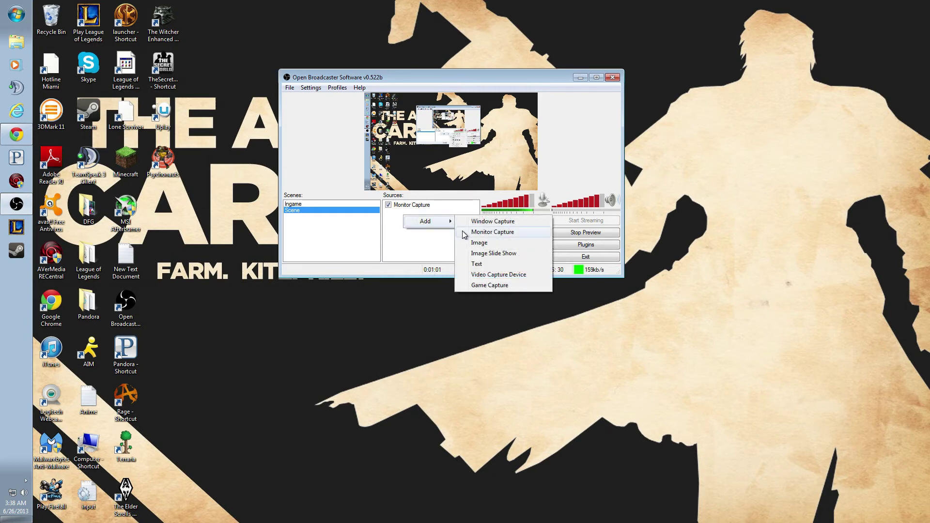
pyautogui.click(489, 214)
pyautogui.click(520, 281)
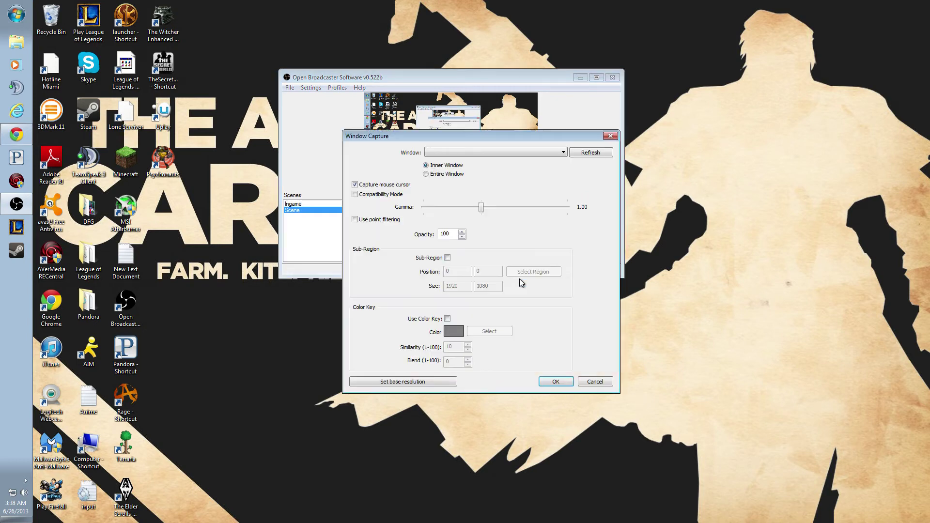
pyautogui.click(539, 382)
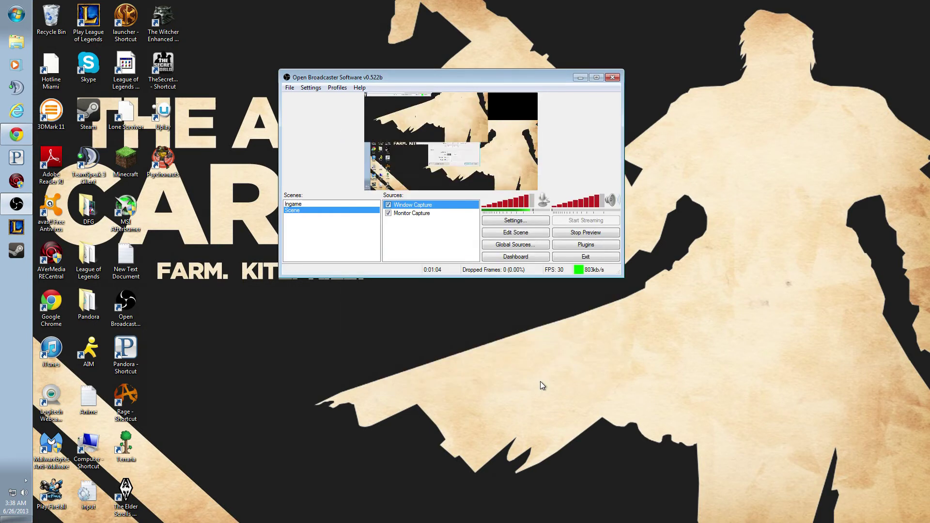
# - Disable the Window Capture source and remove it from the scene
pyautogui.click(390, 206)
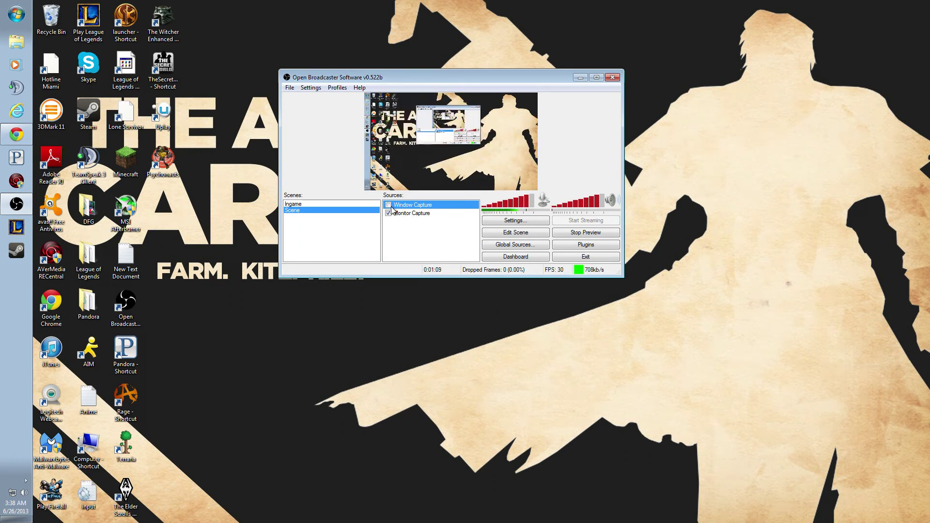
pyautogui.rightClick(414, 212)
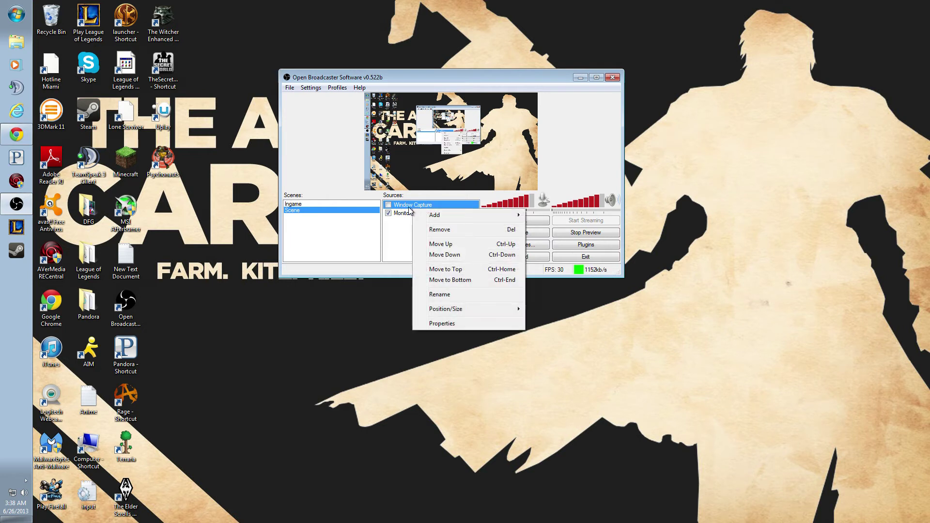
pyautogui.rightClick(410, 208)
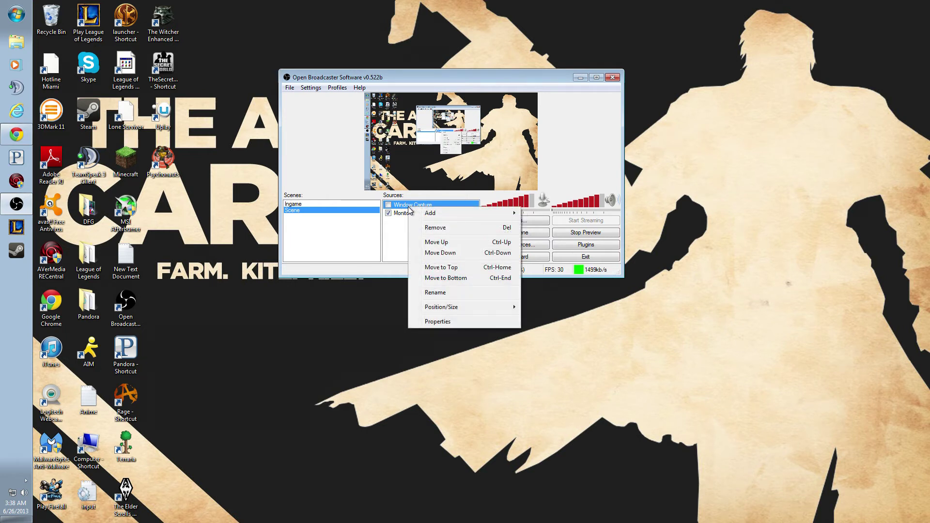
pyautogui.click(439, 229)
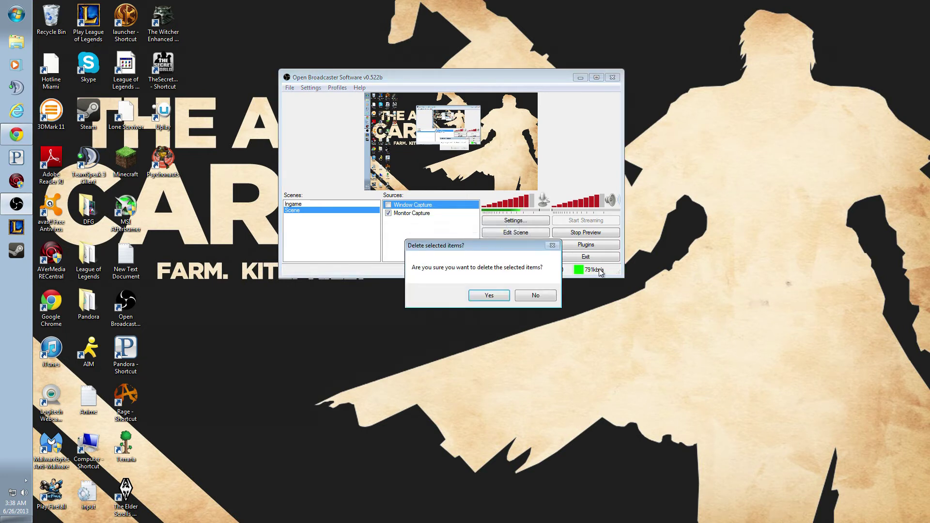
pyautogui.click(489, 296)
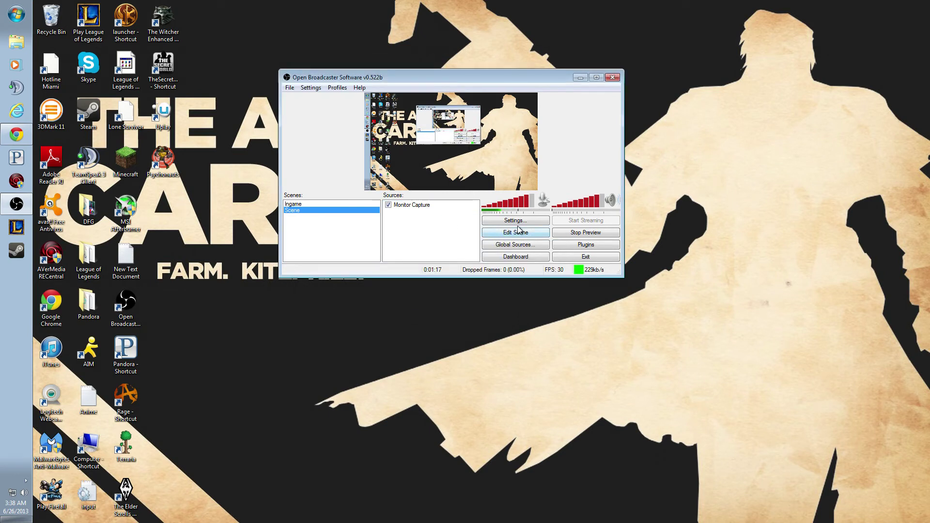
# - Begin adding a Game Capture source with the default name, check its list of applications, and cancel
pyautogui.rightClick(418, 231)
pyautogui.moveTo(468, 237)
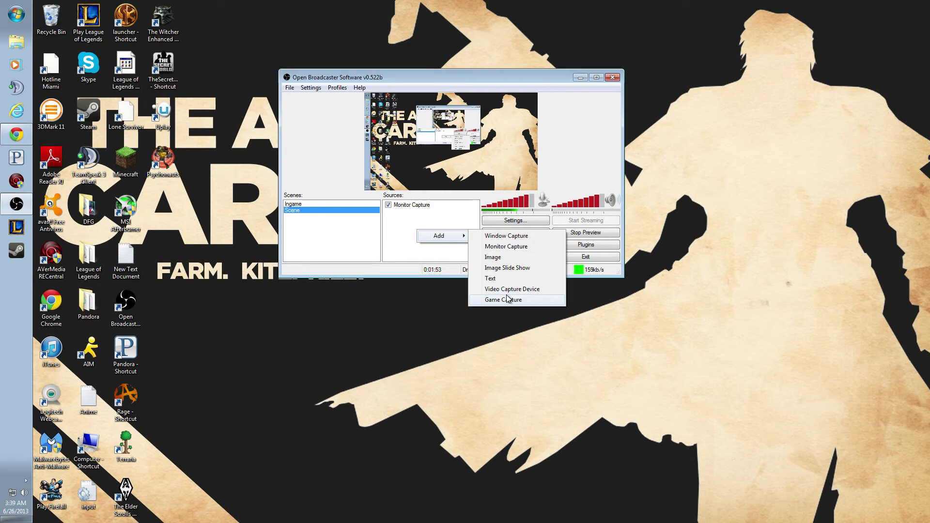
pyautogui.click(507, 298)
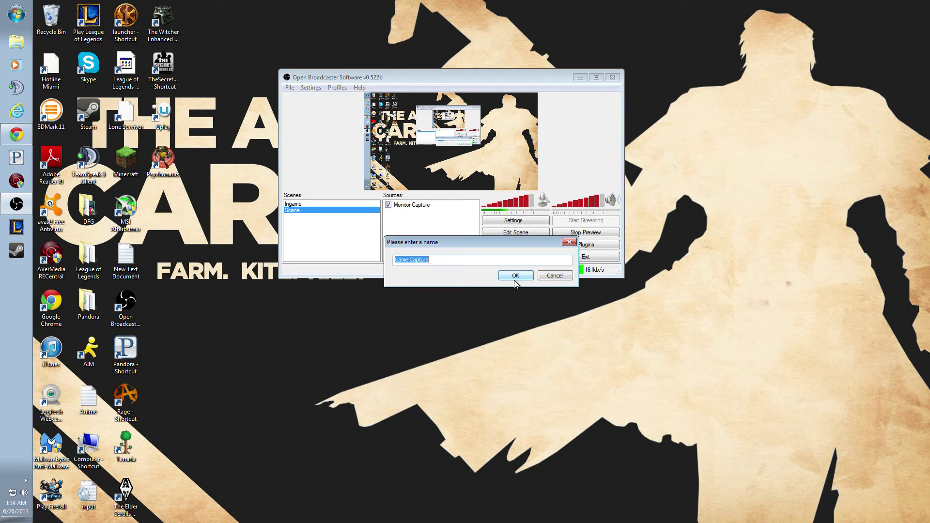
pyautogui.click(515, 276)
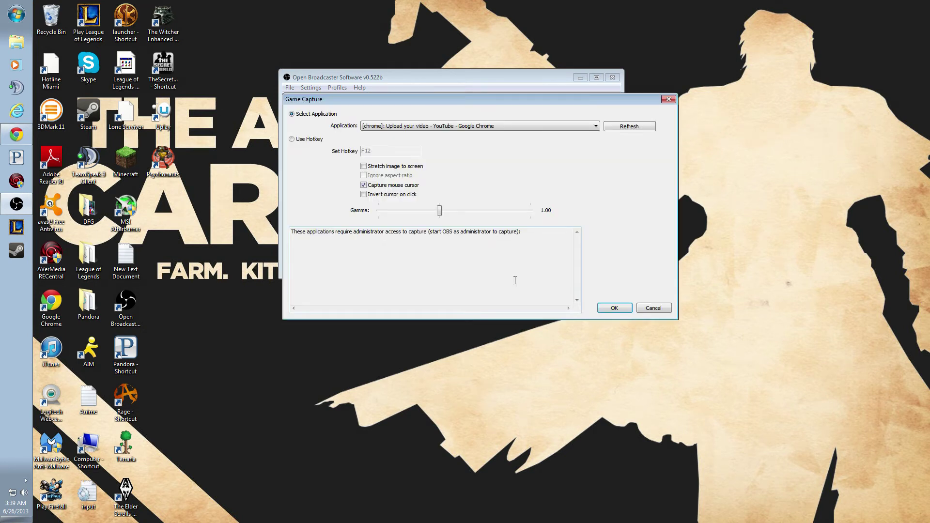
pyautogui.click(430, 129)
pyautogui.click(660, 308)
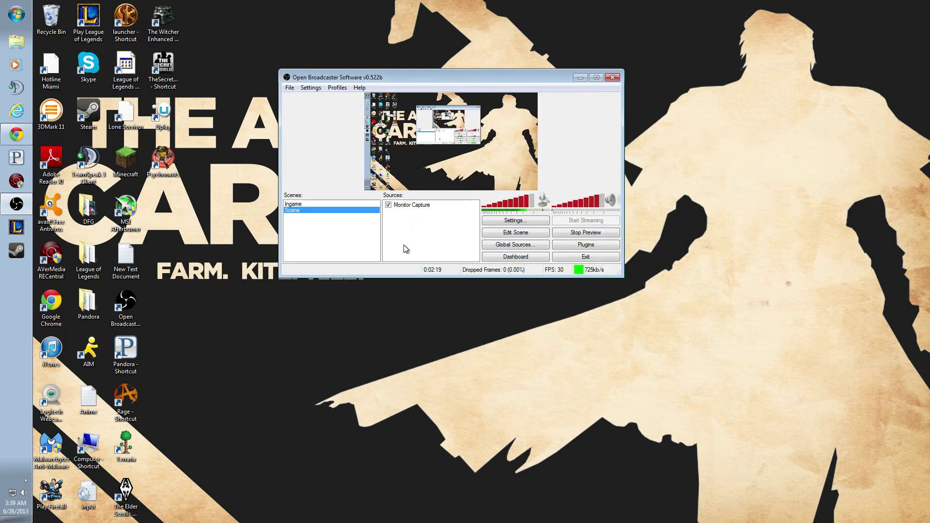
# - Add a Game Capture source with the default name for the Chrome YouTube upload window, keeping mouse cursor capture on
pyautogui.rightClick(414, 222)
pyautogui.moveTo(453, 228)
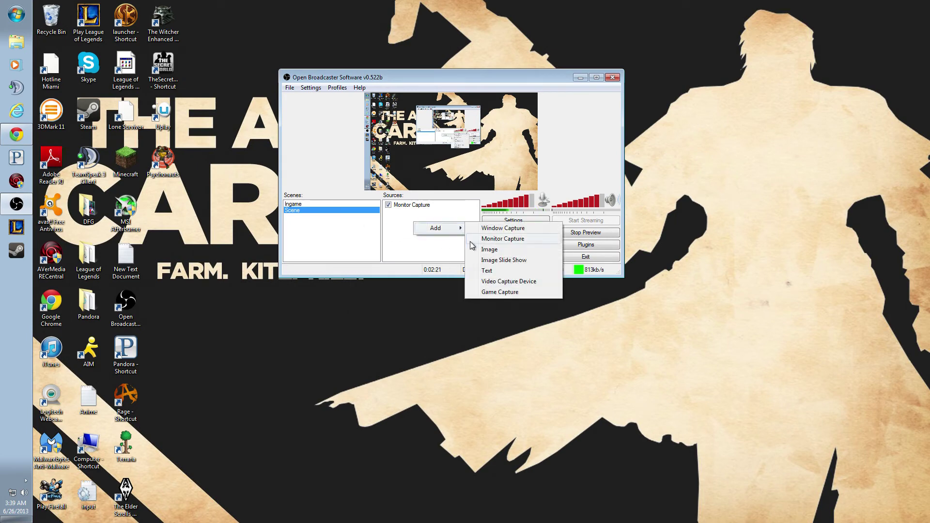
pyautogui.click(510, 292)
pyautogui.click(517, 273)
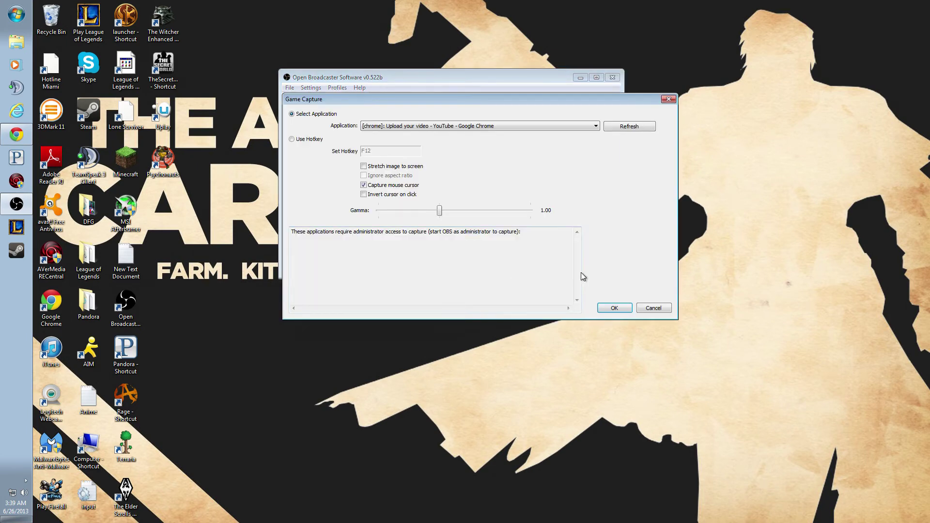
pyautogui.click(610, 307)
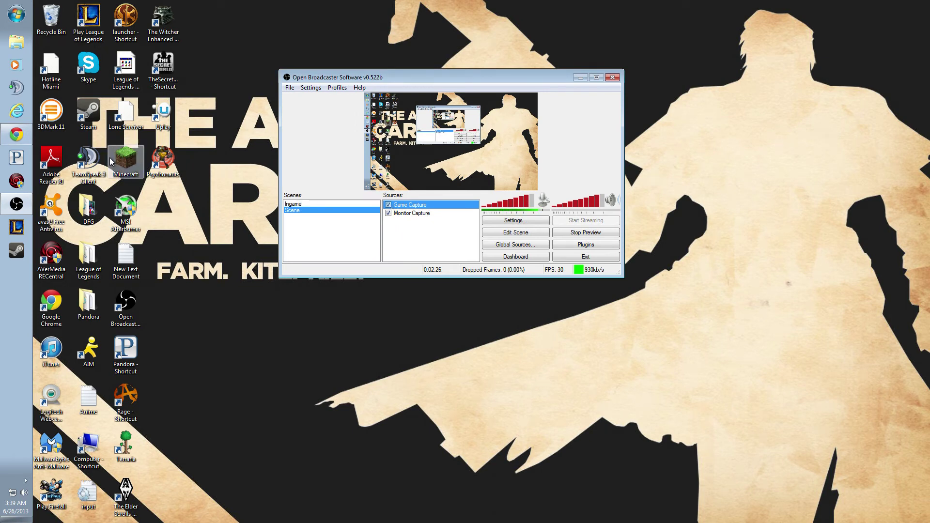
# - Switch to Chrome, shrink its window to see it beside the stream preview, and minimize it
pyautogui.click(28, 138)
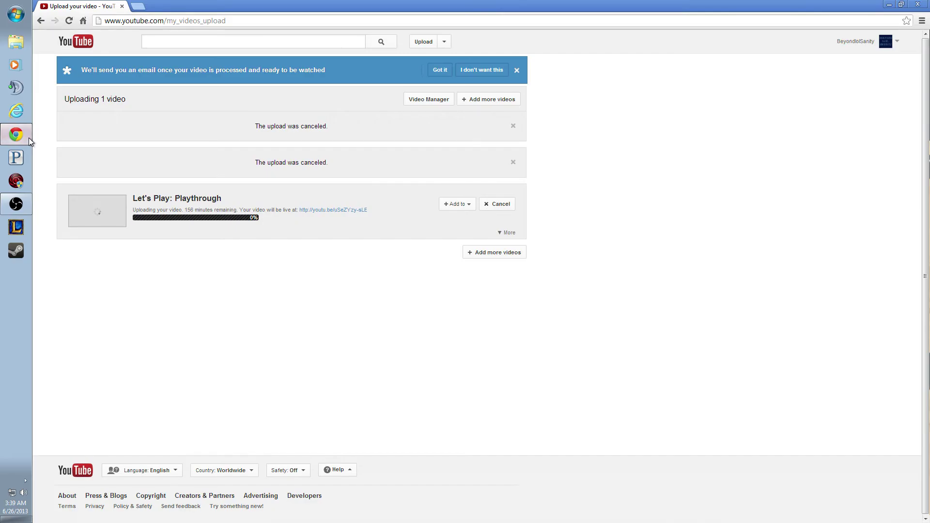
pyautogui.doubleClick(889, 10)
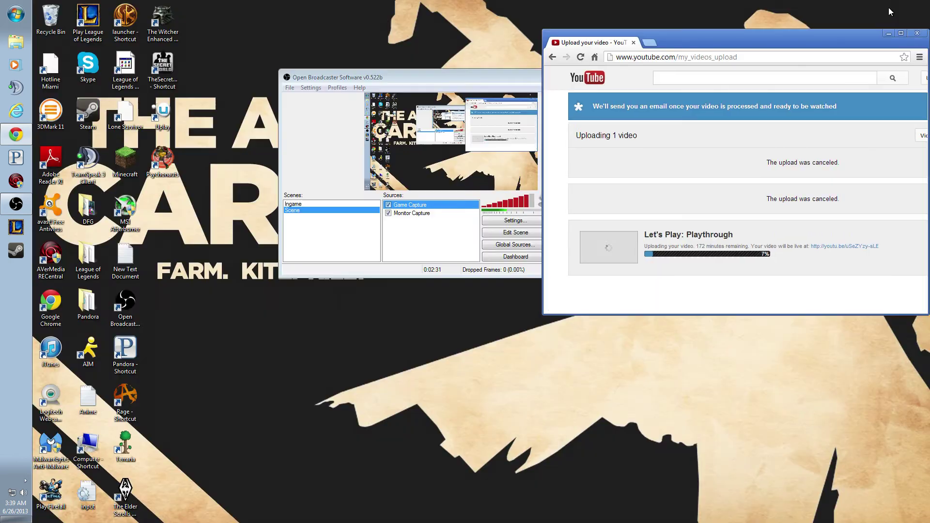
pyautogui.click(887, 36)
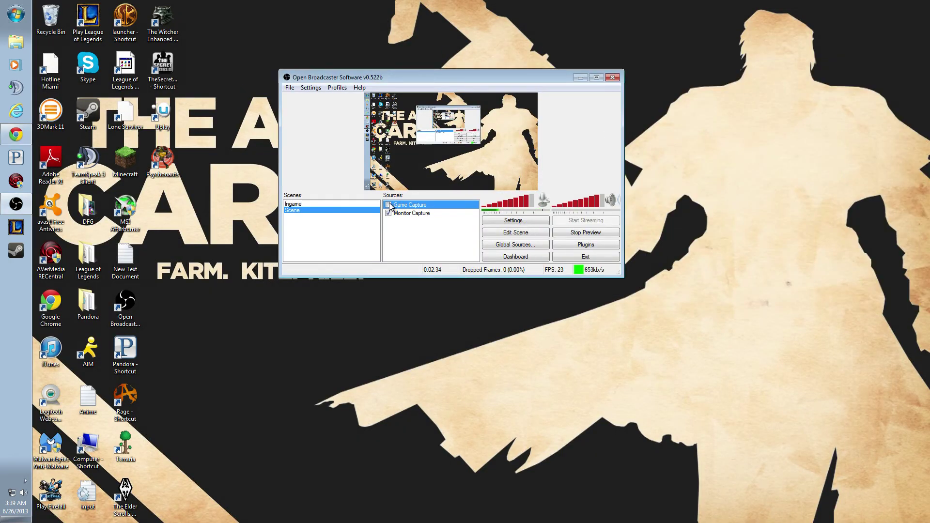
# - Remove the Game Capture source from the scene
pyautogui.click(390, 205)
pyautogui.rightClick(403, 207)
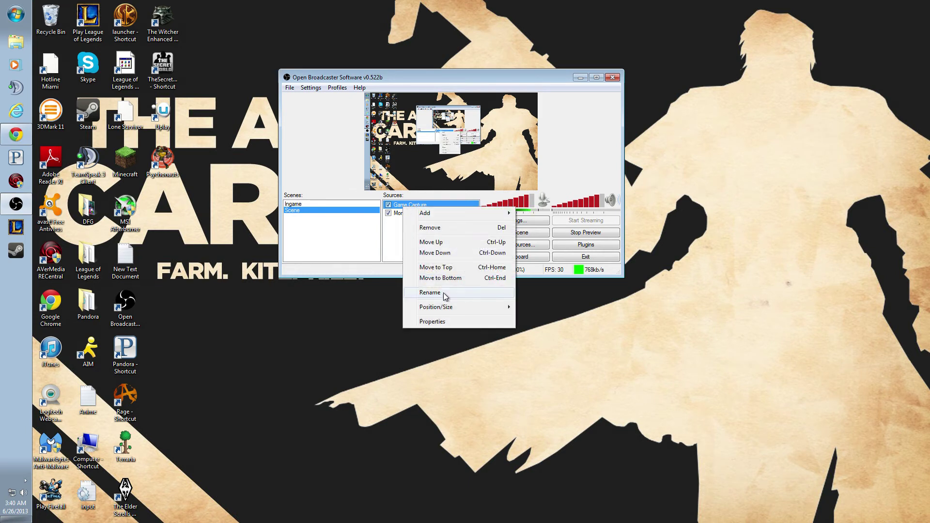
pyautogui.click(451, 234)
pyautogui.click(488, 297)
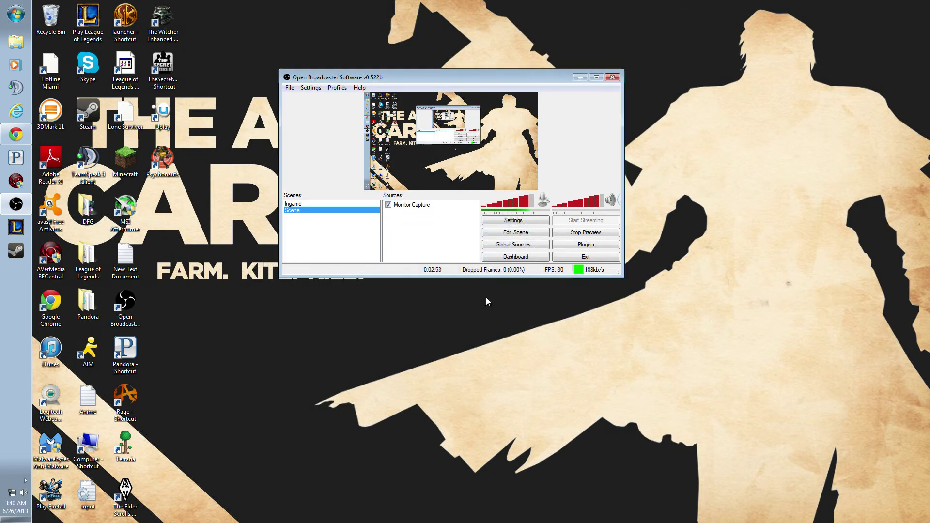
pyautogui.rightClick(415, 245)
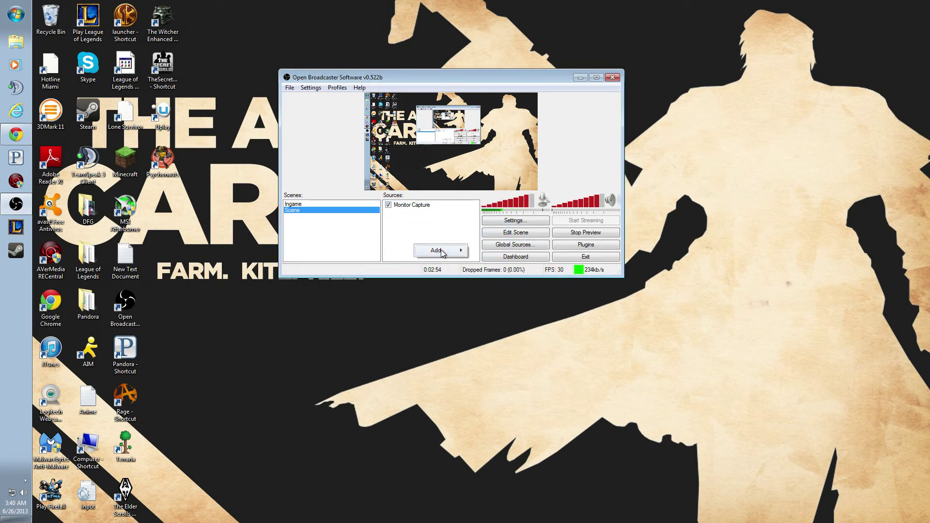
pyautogui.moveTo(431, 251)
pyautogui.rightClick(407, 237)
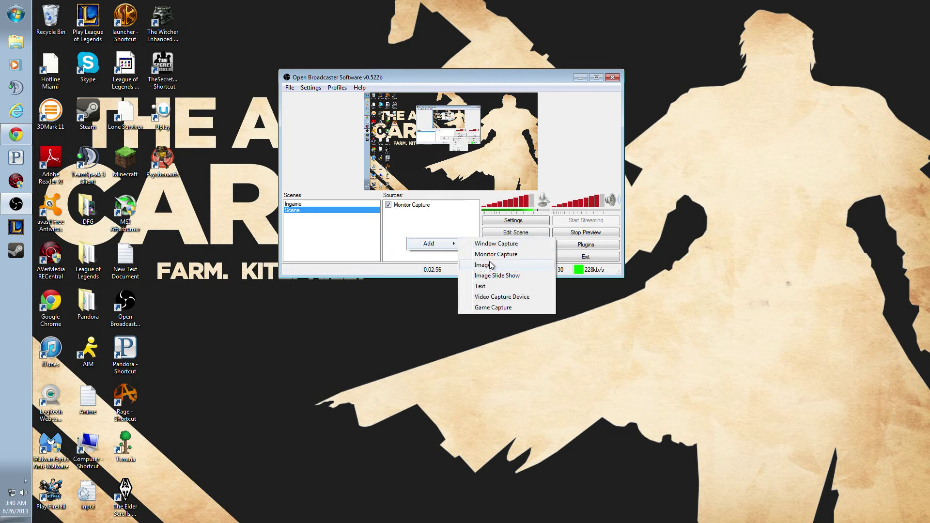
pyautogui.click(425, 224)
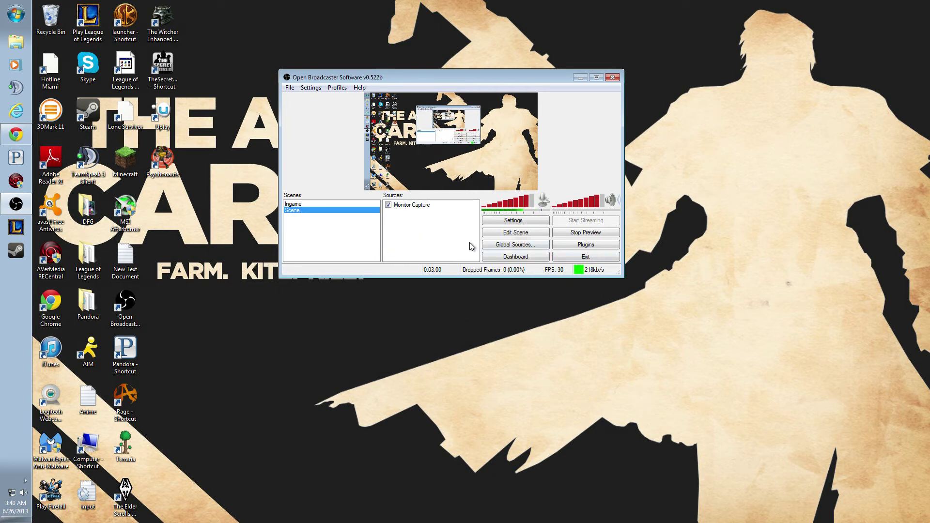
# - Begin adding a Video Capture Device source, check the available devices, keep AVerMedia HD Capture C985 selected, and cancel
pyautogui.rightClick(421, 225)
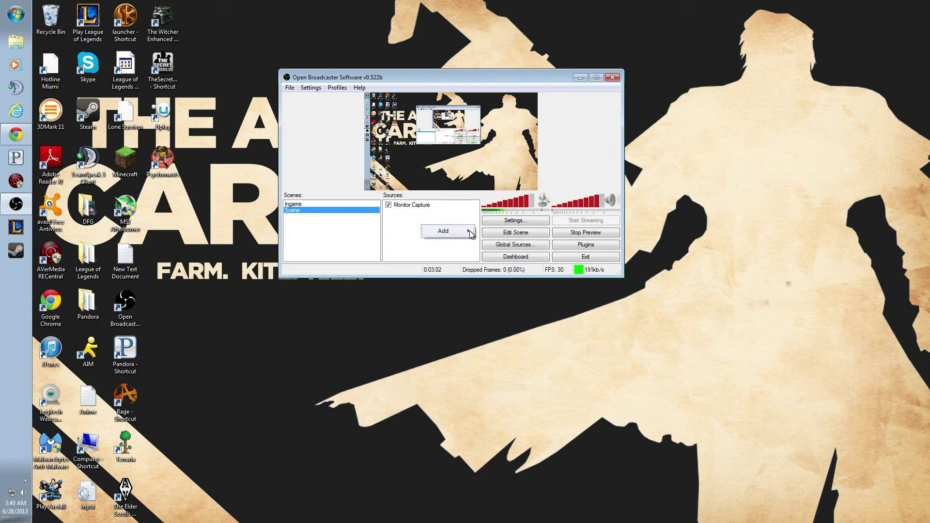
pyautogui.moveTo(470, 234)
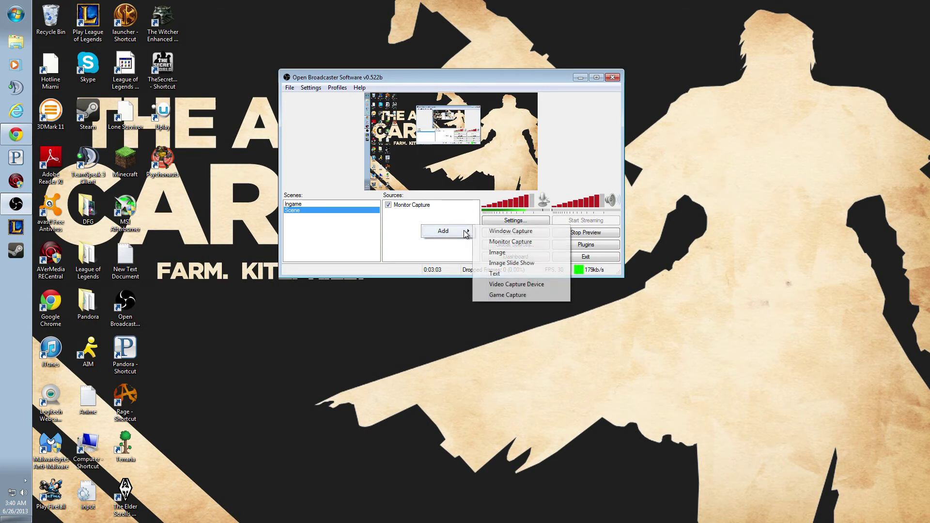
pyautogui.click(520, 286)
pyautogui.click(517, 272)
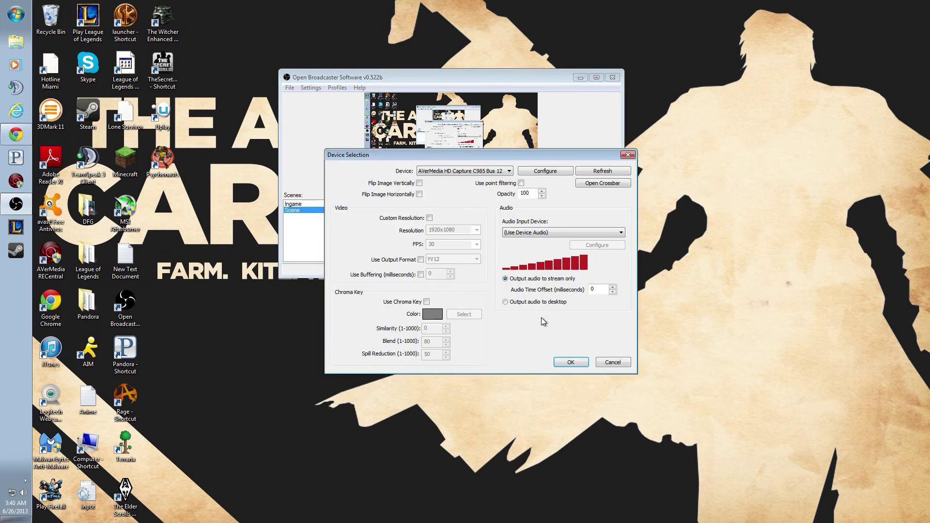
pyautogui.click(458, 171)
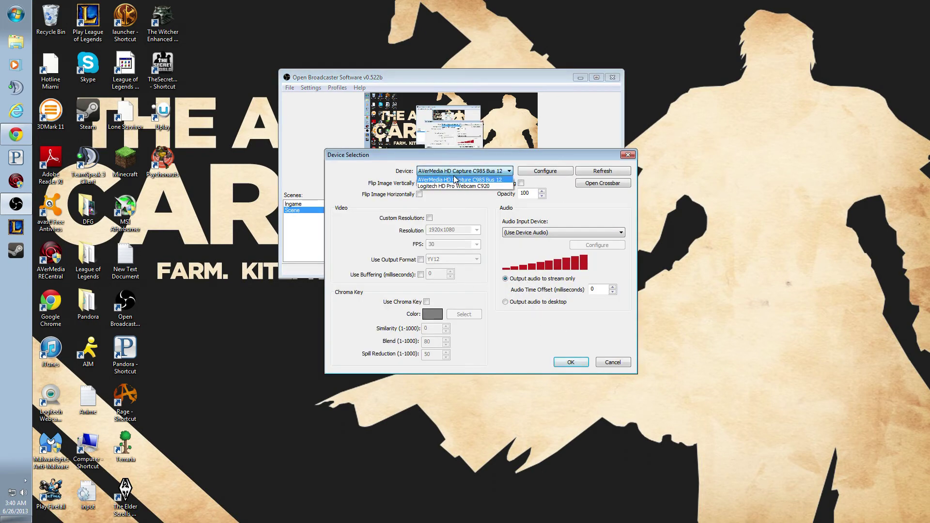
pyautogui.click(500, 181)
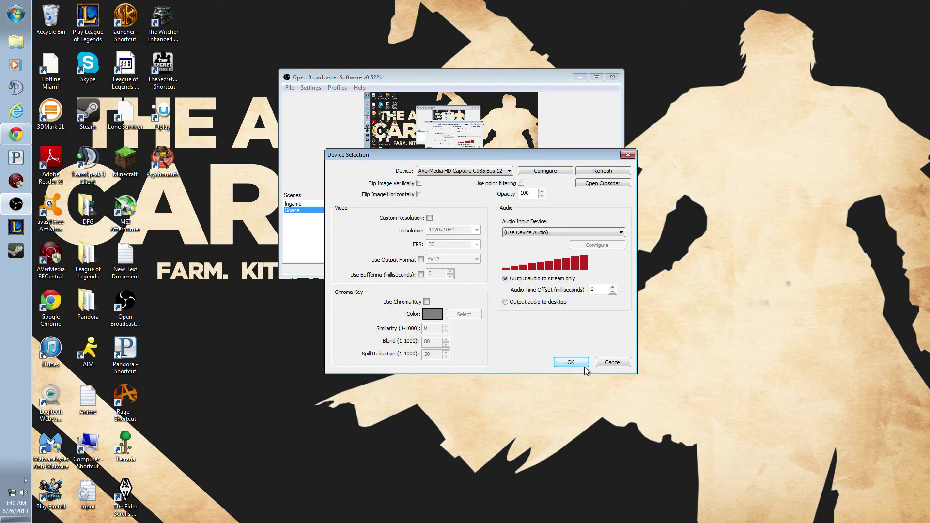
pyautogui.click(611, 365)
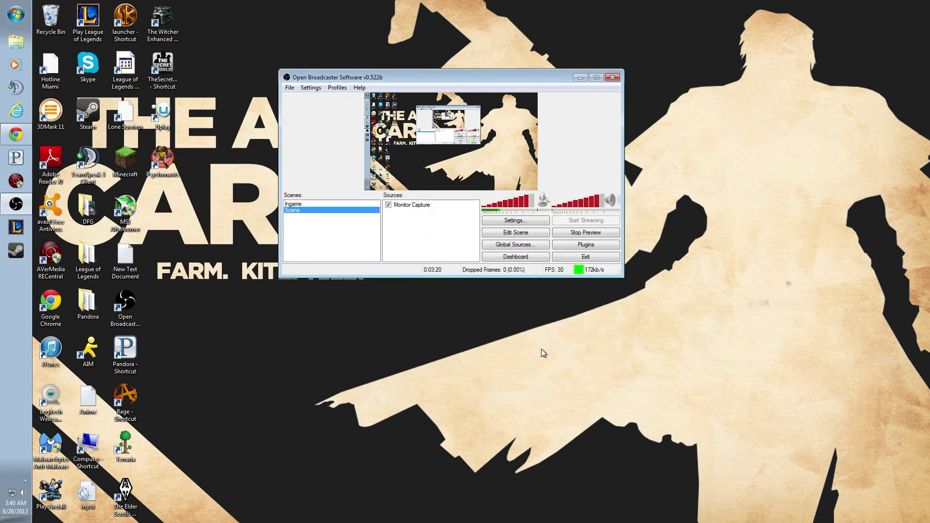
# - Open the settings, view the Broadcast Settings page, and close without changes
pyautogui.click(489, 223)
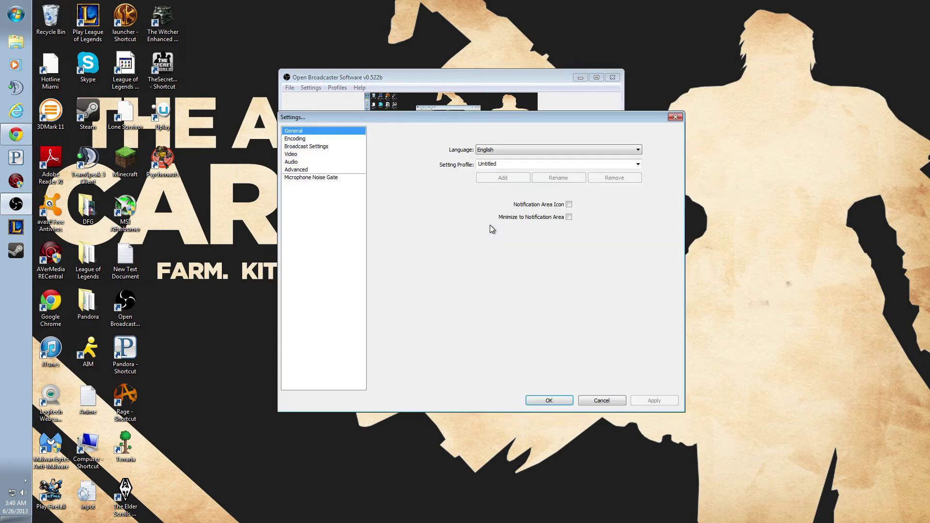
pyautogui.click(306, 146)
pyautogui.click(587, 397)
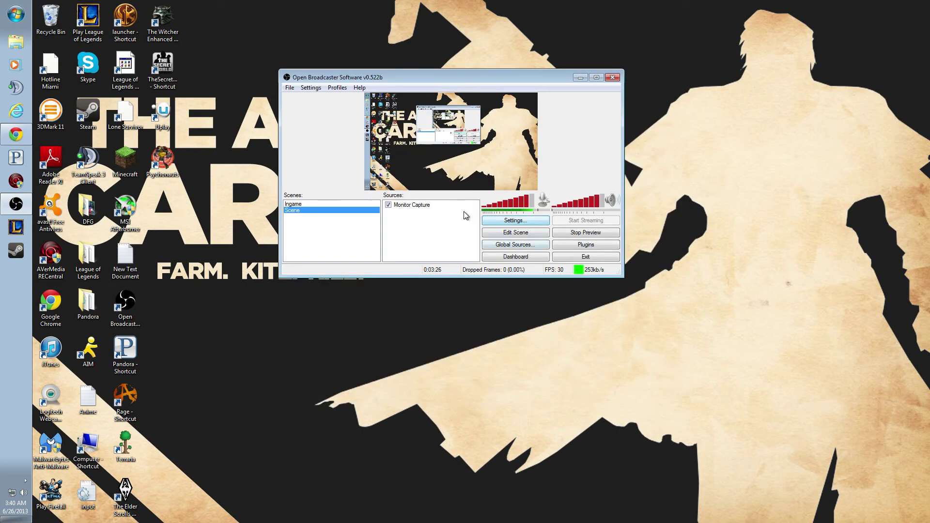
# - Stop the stream preview, restart it to check the Monitor Capture output, and stop it again
pyautogui.click(580, 234)
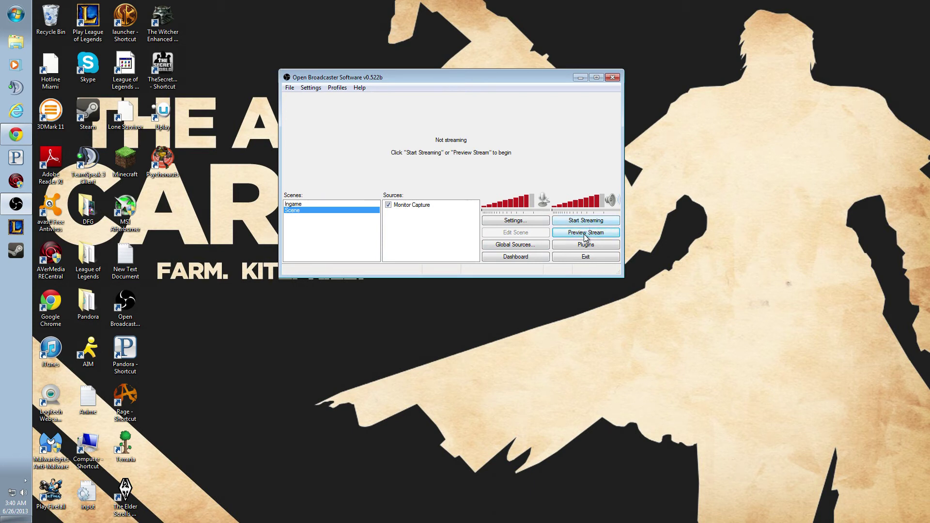
pyautogui.click(586, 234)
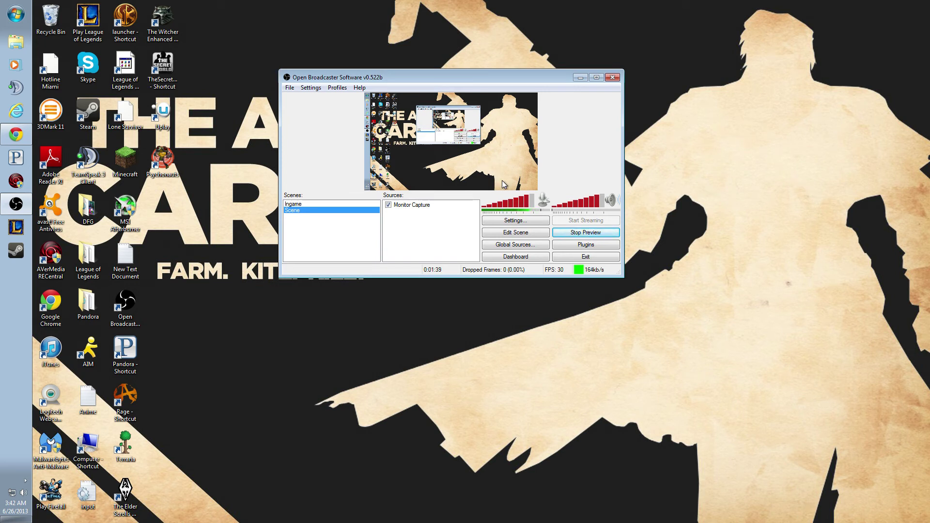
pyautogui.click(587, 234)
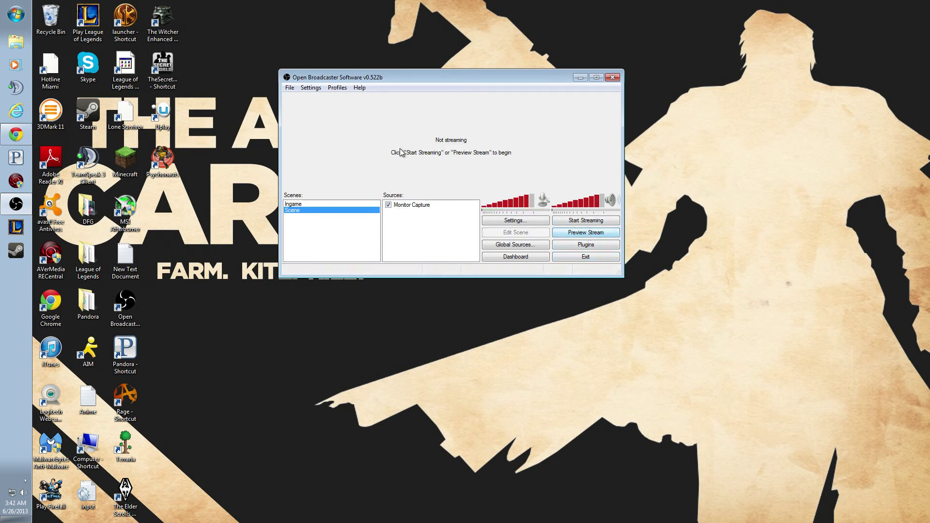
# - Reopen the settings and review the Broadcast Settings and Encoding pages
pyautogui.click(311, 88)
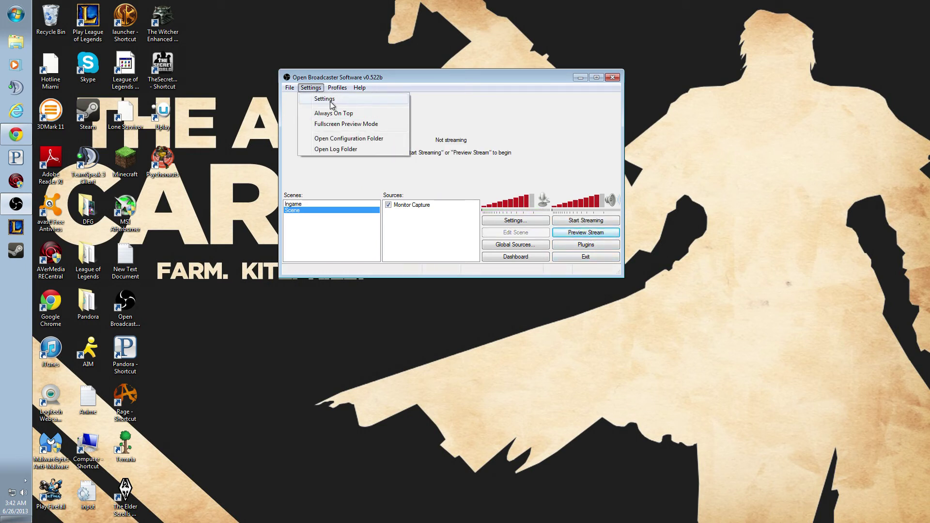
pyautogui.click(324, 99)
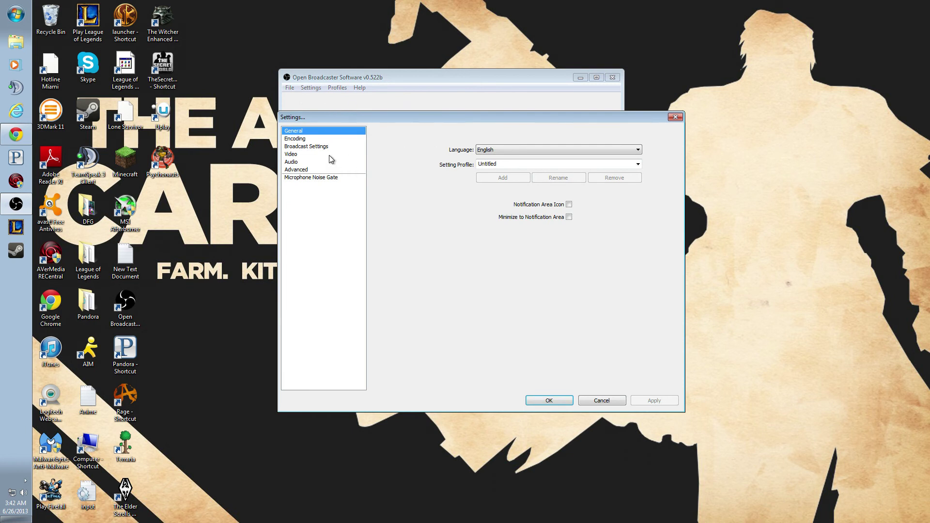
pyautogui.click(306, 146)
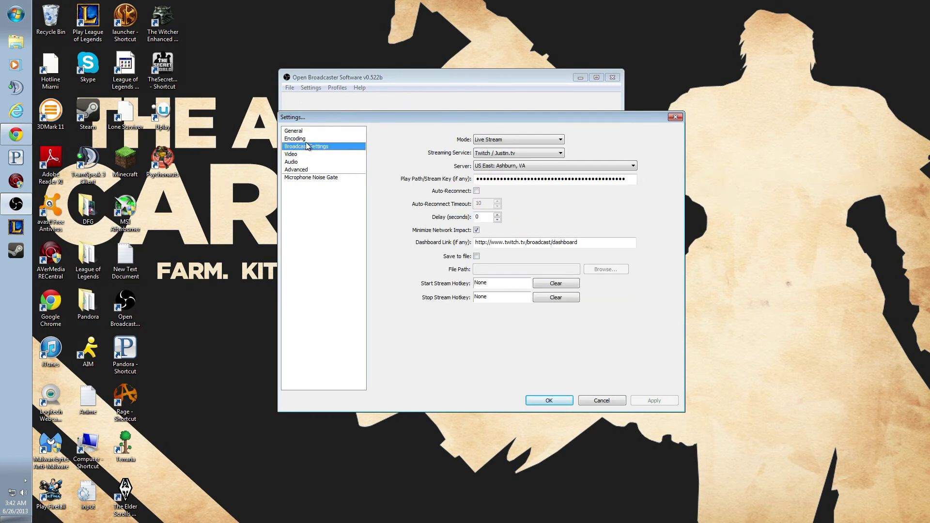
pyautogui.press('Up')
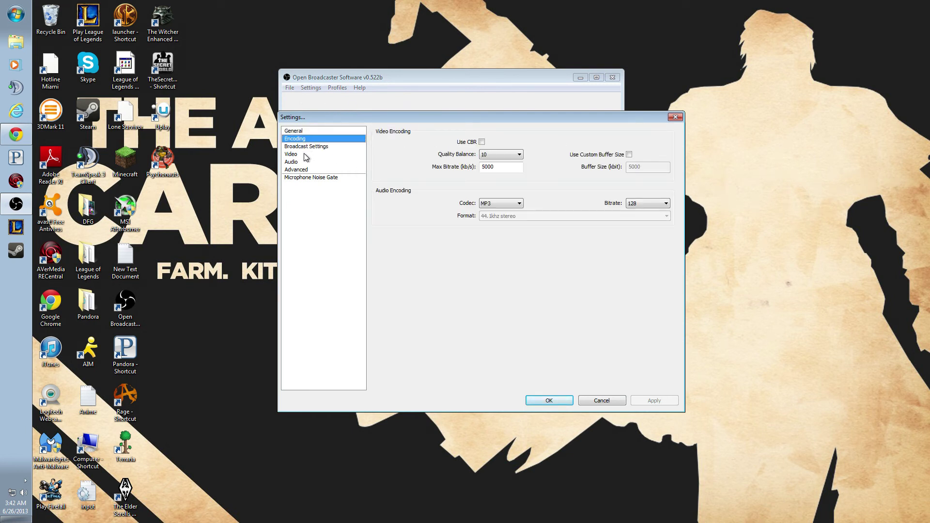
# - In the video settings, try a resolution downscale of 1.50 (1280x720) and set it back to None (1920x1080)
pyautogui.click(304, 155)
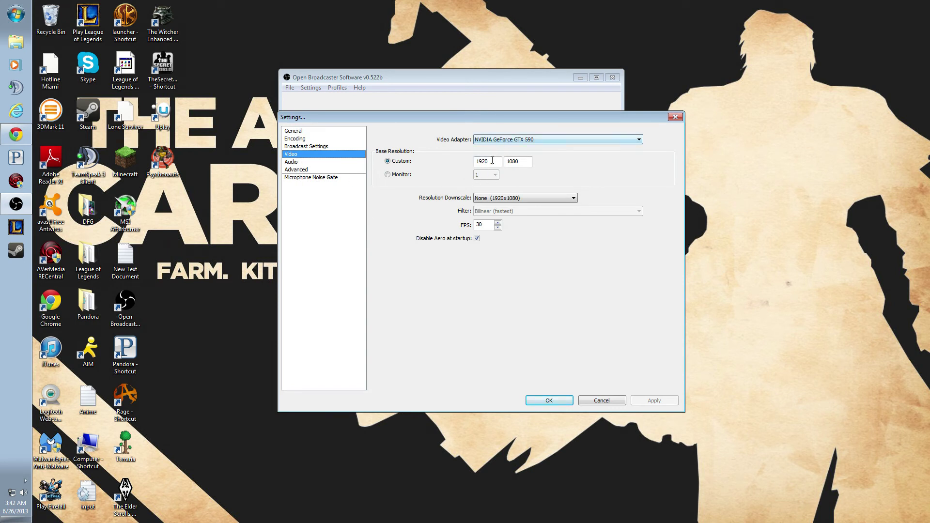
pyautogui.click(513, 199)
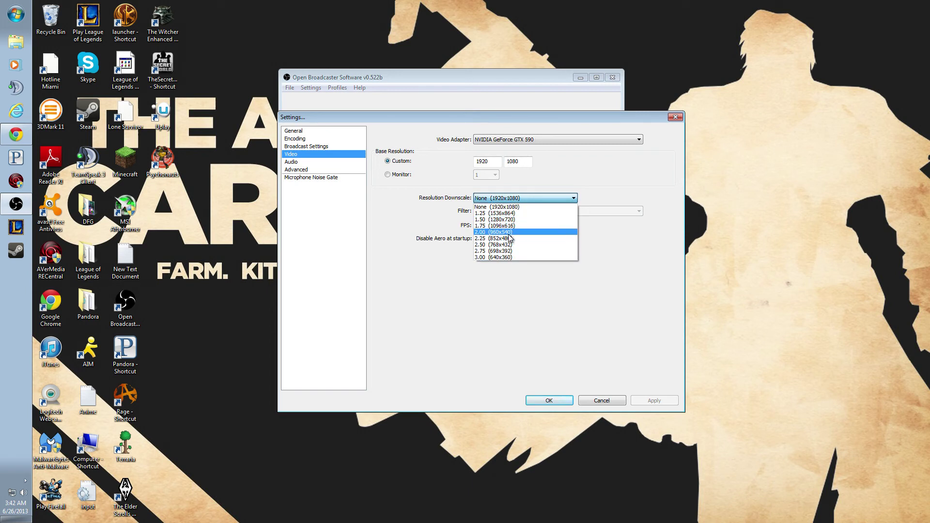
pyautogui.click(517, 221)
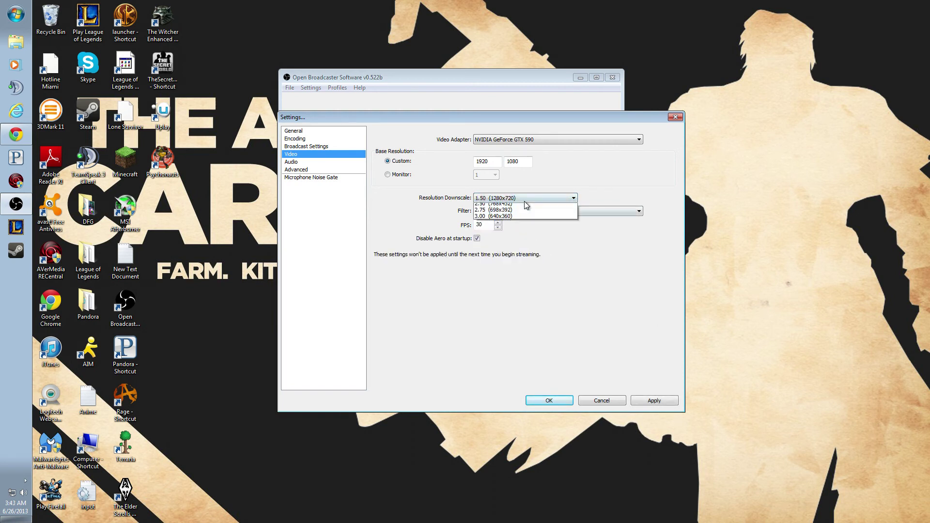
pyautogui.click(524, 202)
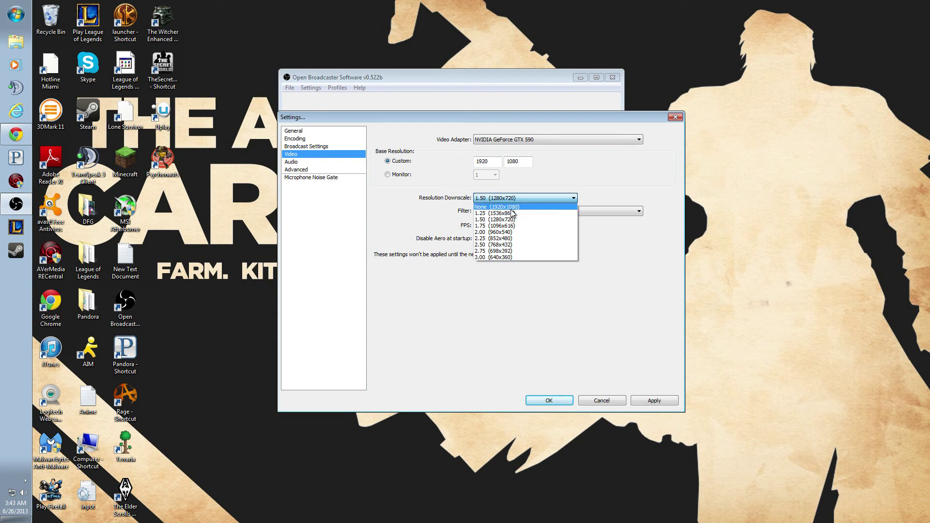
pyautogui.click(509, 207)
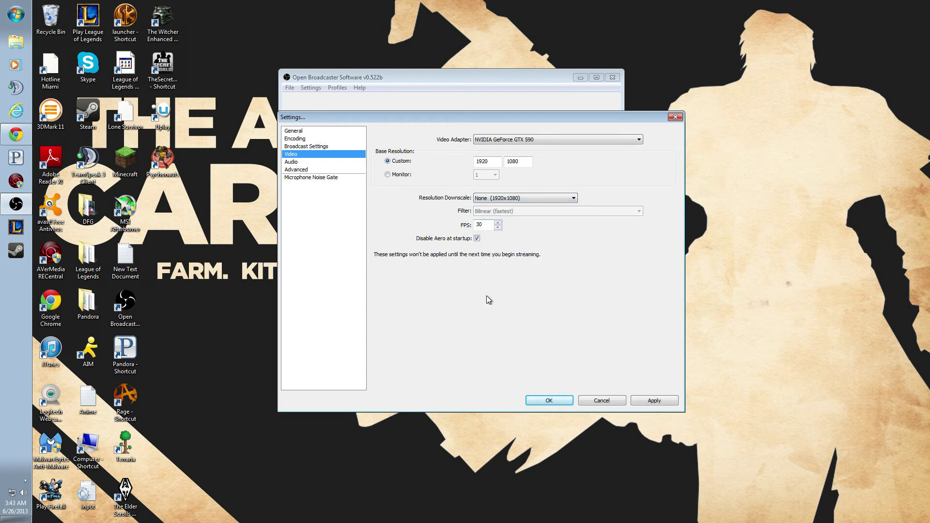
# - Examine the resolution downscale options in the video settings and close the settings without saving
pyautogui.click(501, 198)
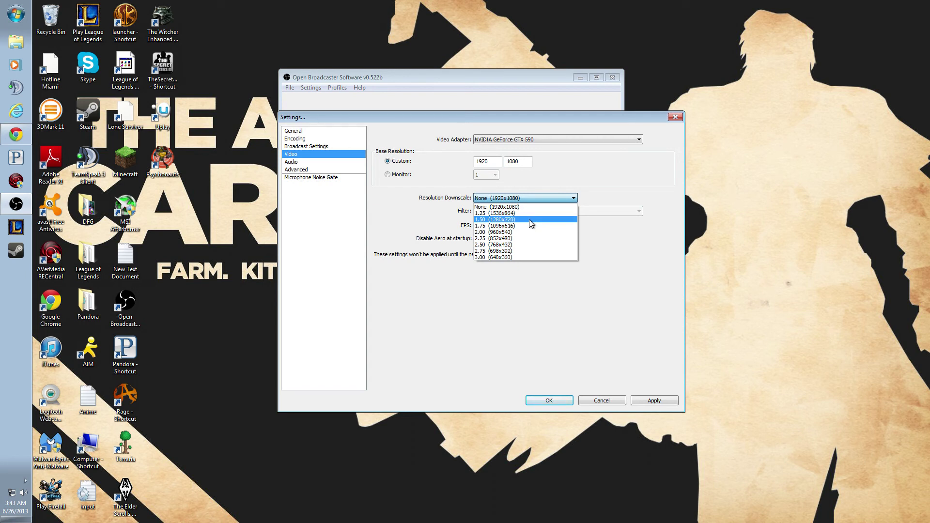
pyautogui.click(533, 175)
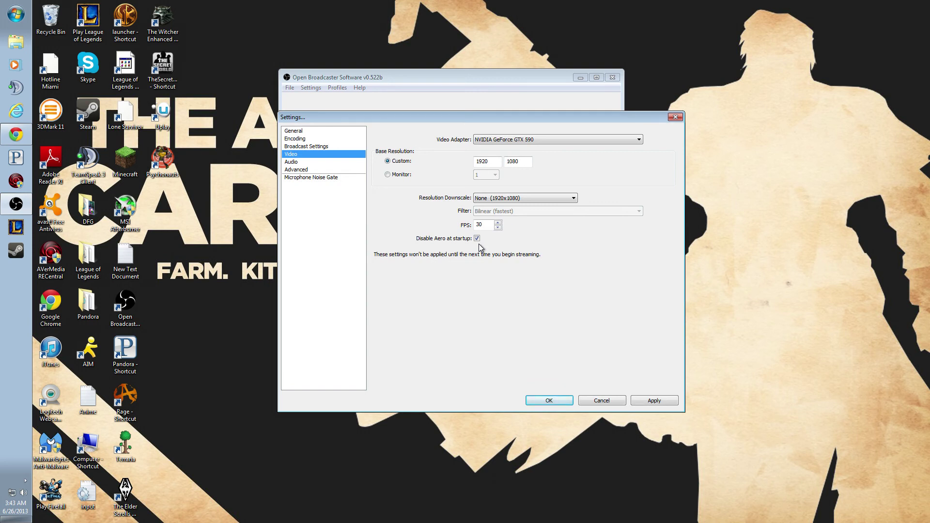
pyautogui.click(601, 398)
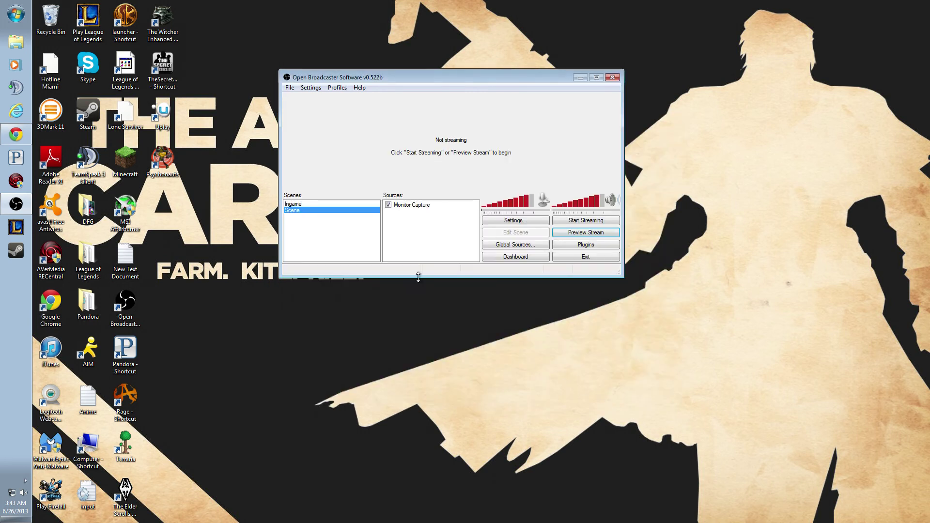
# - Start the stream preview of the scene with the Monitor Capture source
pyautogui.rightClick(418, 243)
pyautogui.click(415, 212)
pyautogui.click(576, 232)
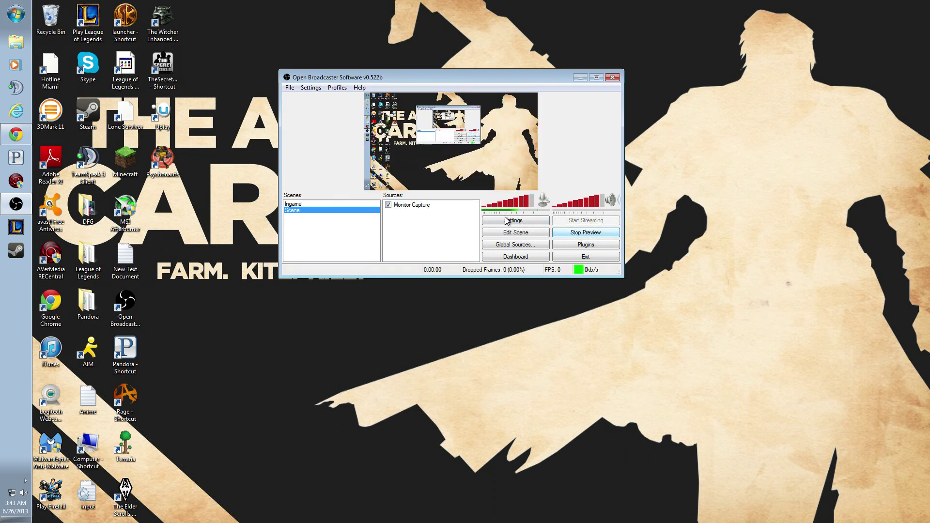
pyautogui.rightClick(407, 232)
pyautogui.moveTo(441, 239)
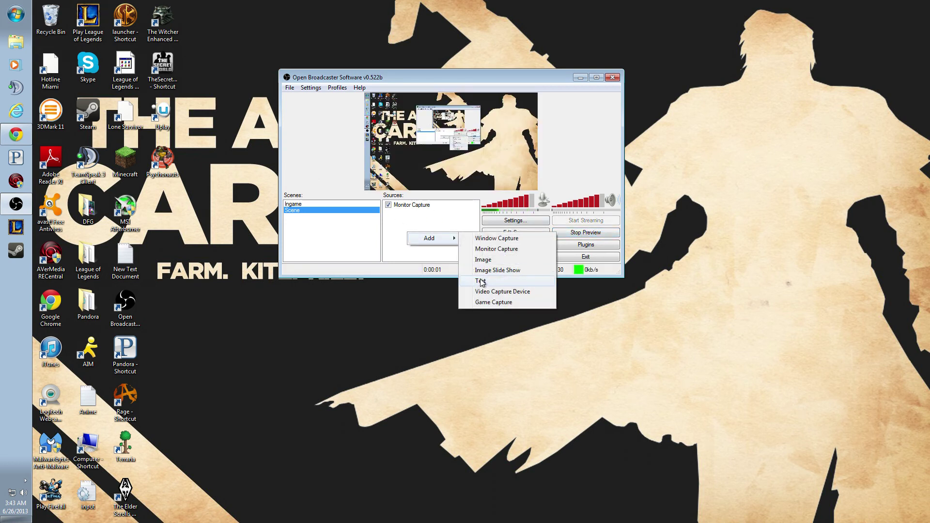
pyautogui.click(482, 259)
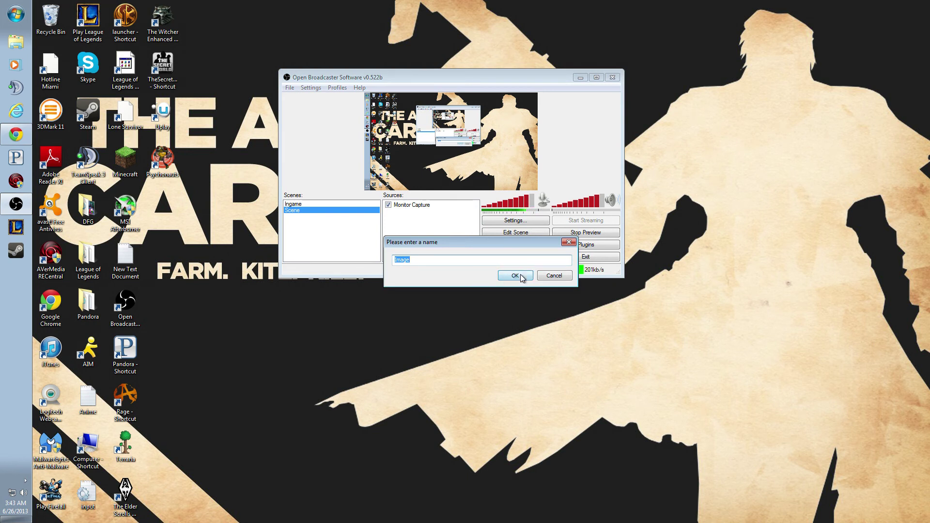
pyautogui.click(554, 276)
# - In scene editing mode, shrink the Monitor Capture source, stretch it back to fill the whole frame, and leave editing
pyautogui.click(411, 204)
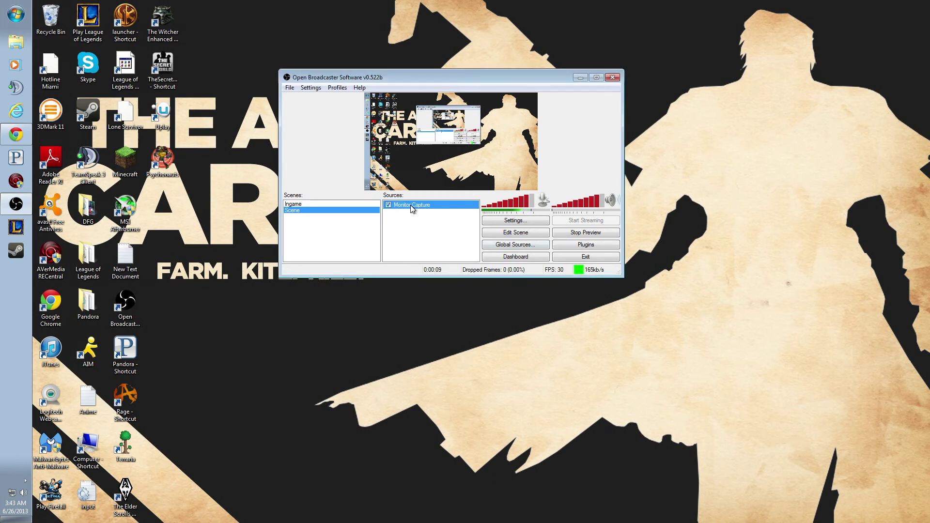
pyautogui.click(505, 232)
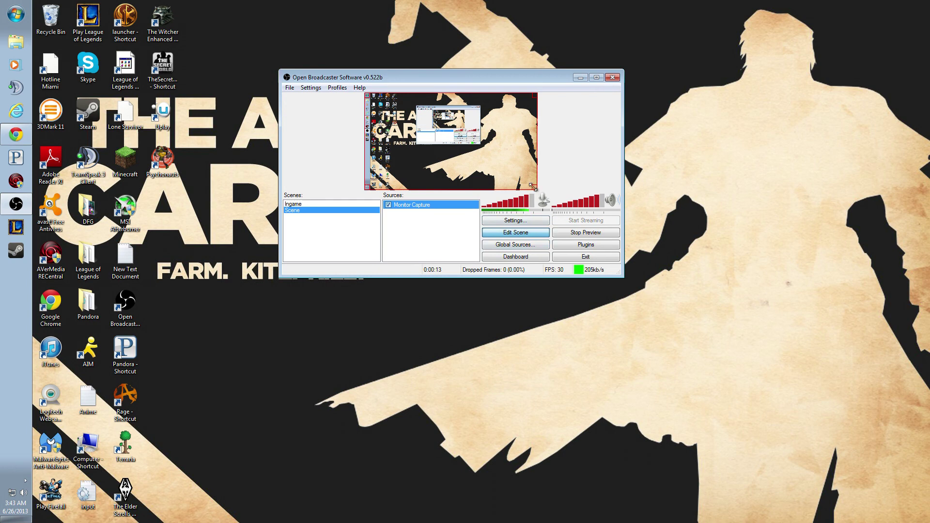
pyautogui.moveTo(532, 187); pyautogui.dragTo(466, 186)
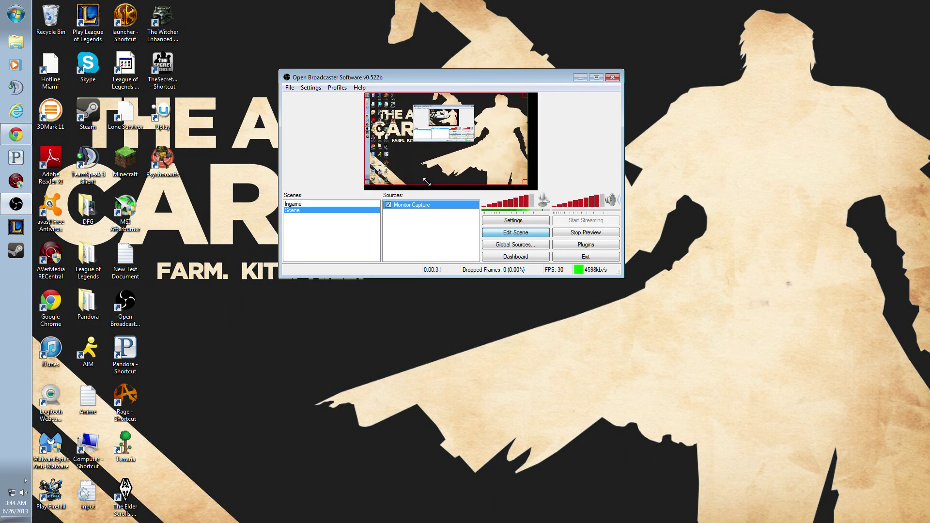
pyautogui.moveTo(449, 184); pyautogui.dragTo(505, 186)
pyautogui.click(523, 232)
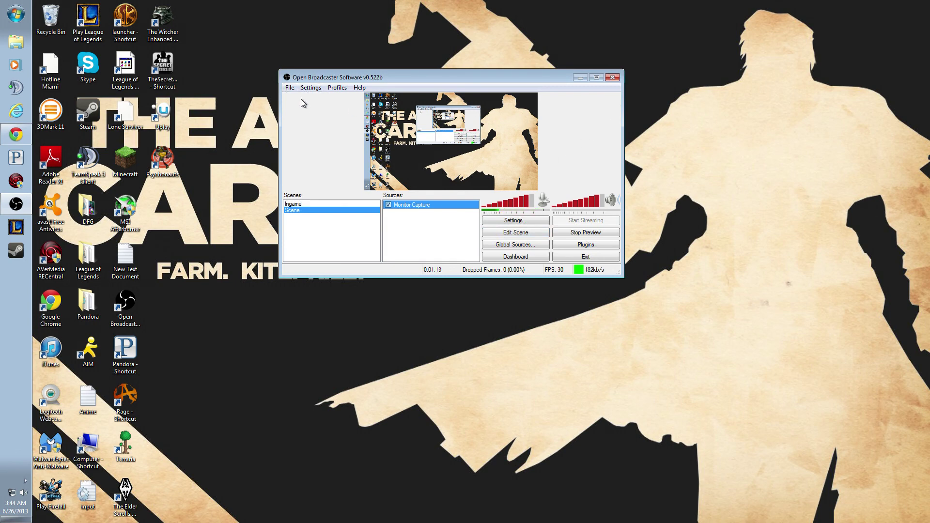
# - Review the Broadcast Settings, Encoding and General settings pages and close the settings without changes
pyautogui.click(311, 87)
pyautogui.click(382, 101)
pyautogui.click(327, 146)
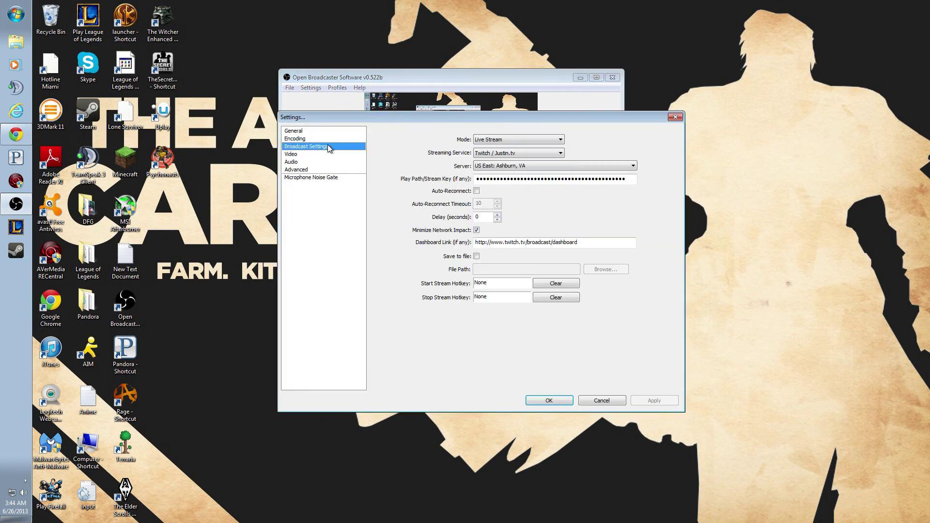
pyautogui.click(323, 140)
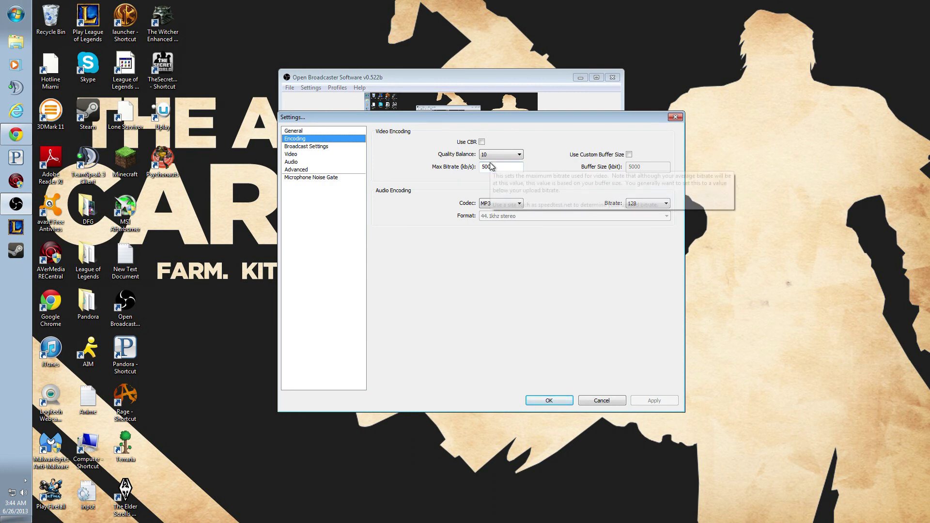
pyautogui.click(329, 132)
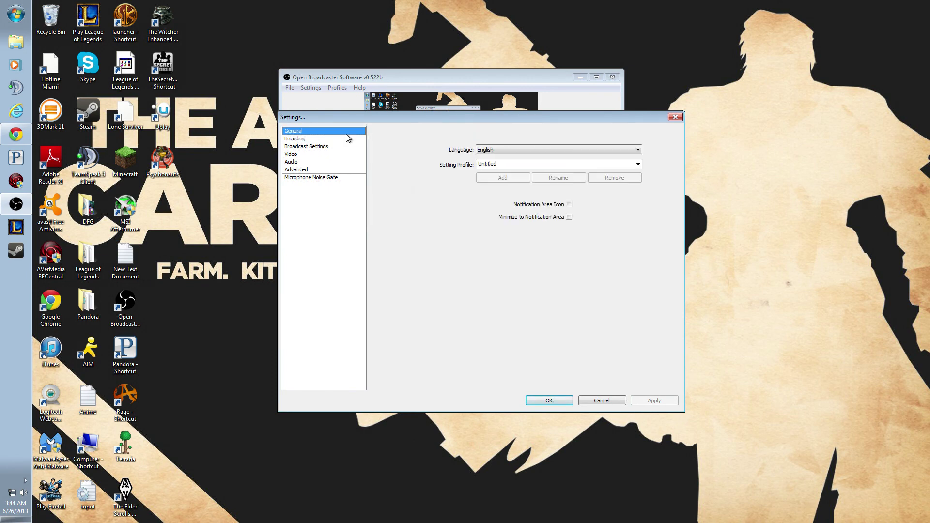
pyautogui.click(675, 118)
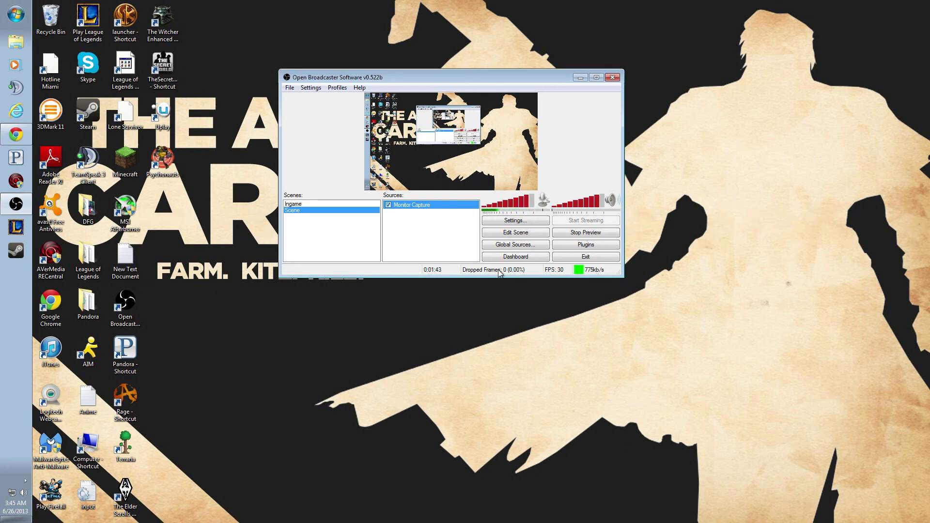
pyautogui.click(356, 88)
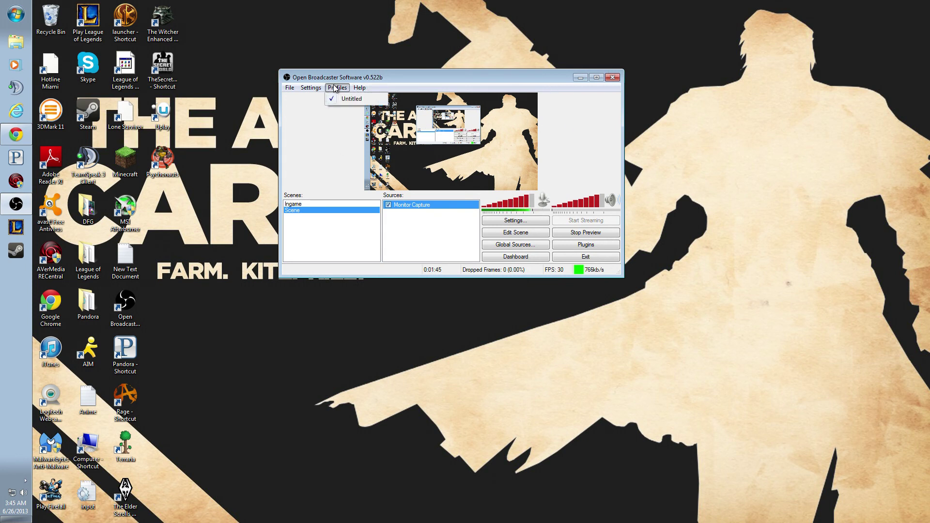
pyautogui.click(585, 117)
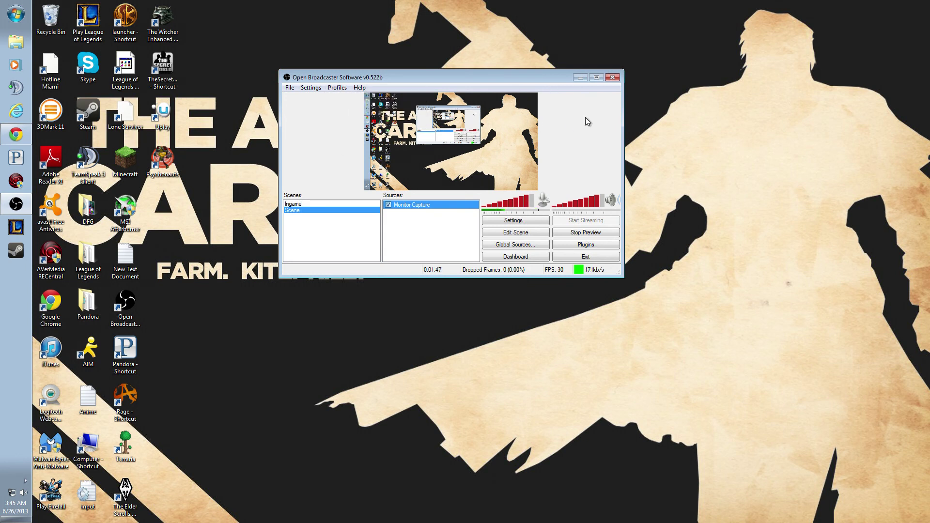
pyautogui.click(290, 87)
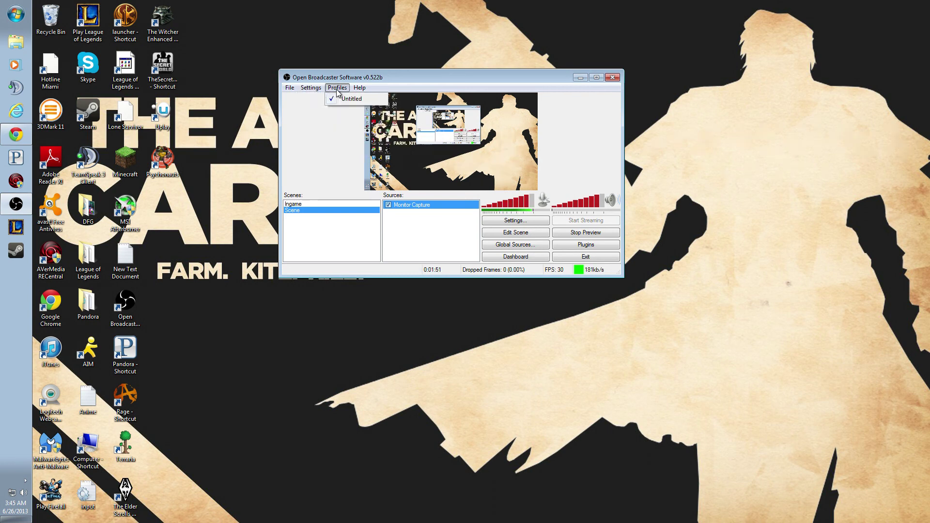
pyautogui.moveTo(357, 91)
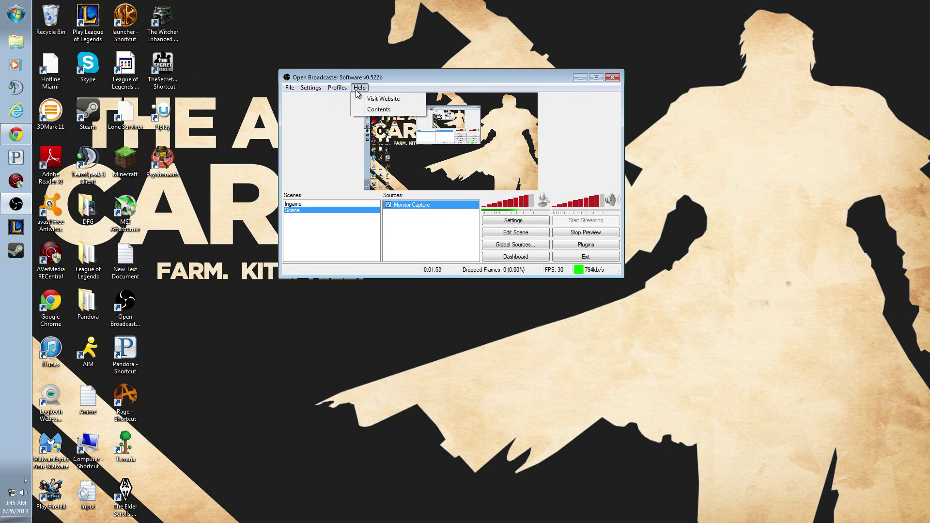
pyautogui.click(311, 152)
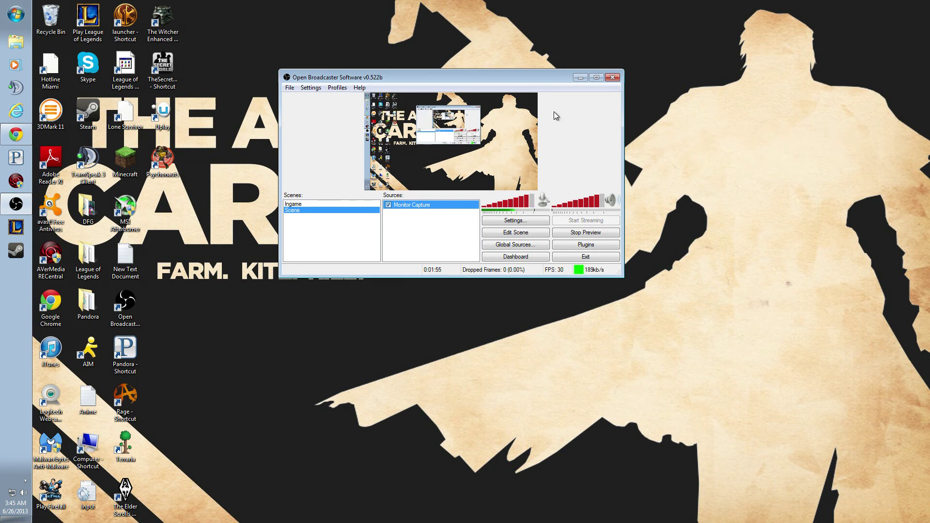